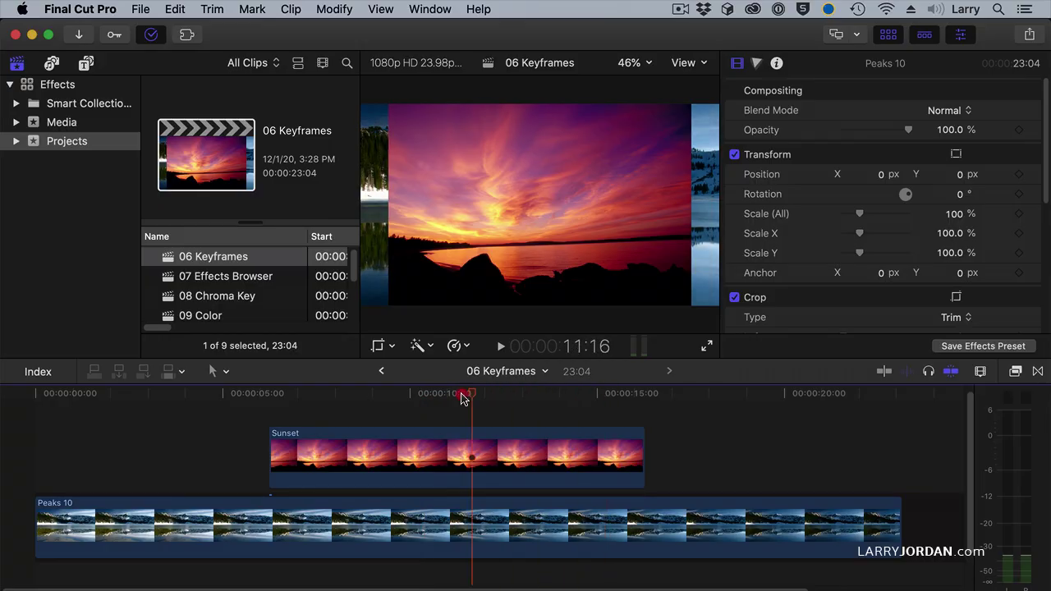
# Preview the project, select the Sunset clip and switch the viewer to on-screen Transform mode
pyautogui.moveTo(259, 393); pyautogui.dragTo(430, 399)
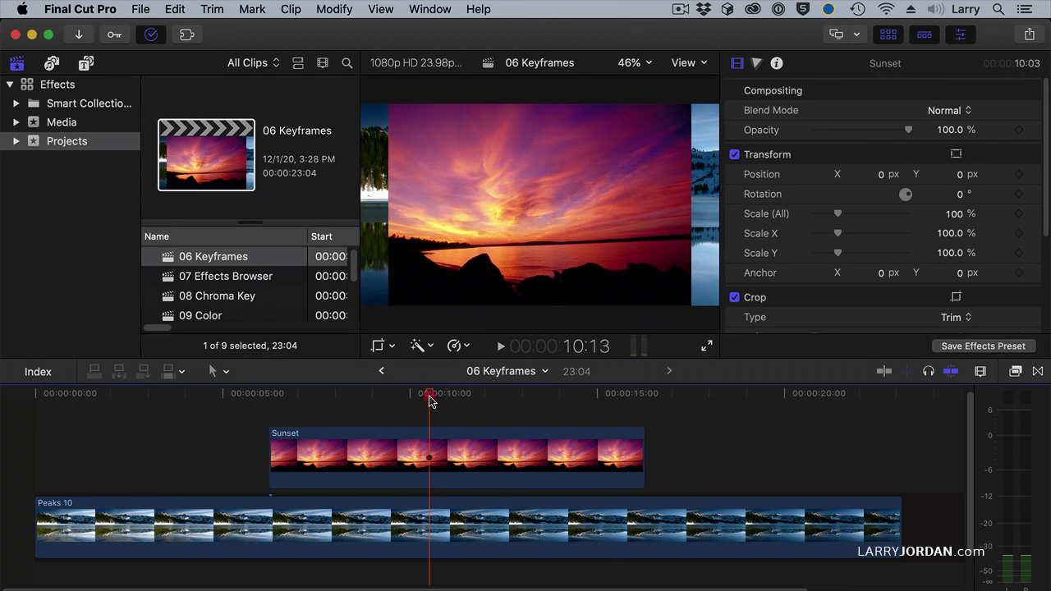
pyautogui.click(415, 395)
pyautogui.click(423, 457)
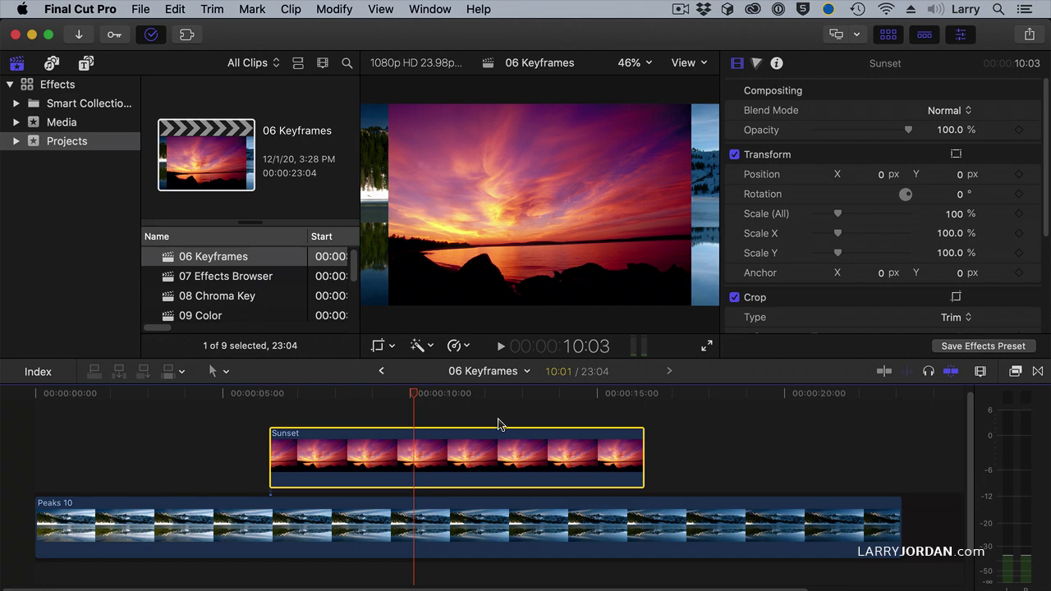
pyautogui.click(391, 346)
pyautogui.click(401, 366)
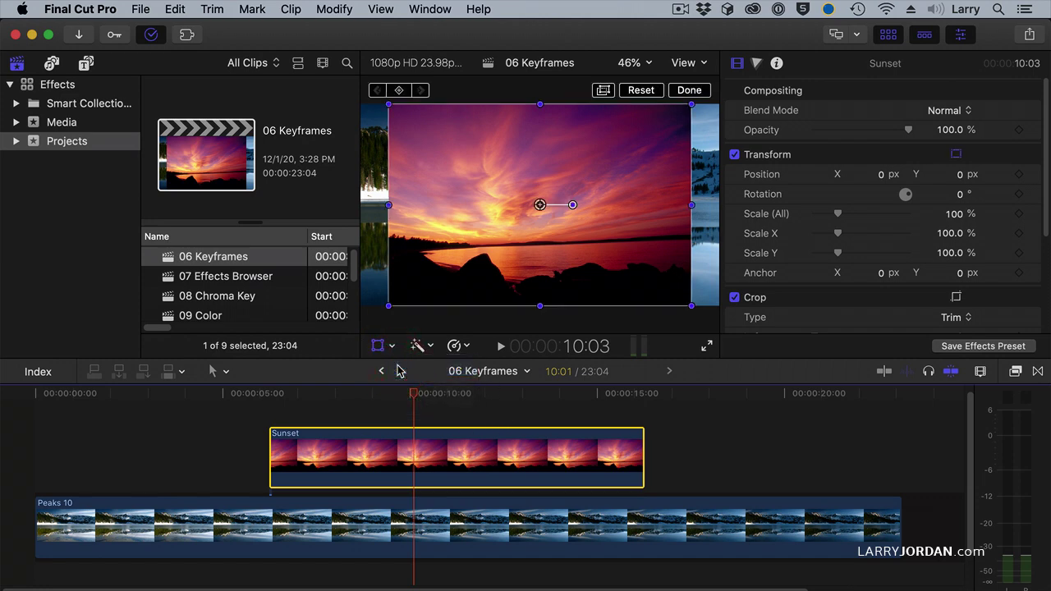
# At 8:04, shrink the Sunset image to 36.21%, rotate it 34.6° and move it up-left
pyautogui.moveTo(413, 393); pyautogui.dragTo(341, 392)
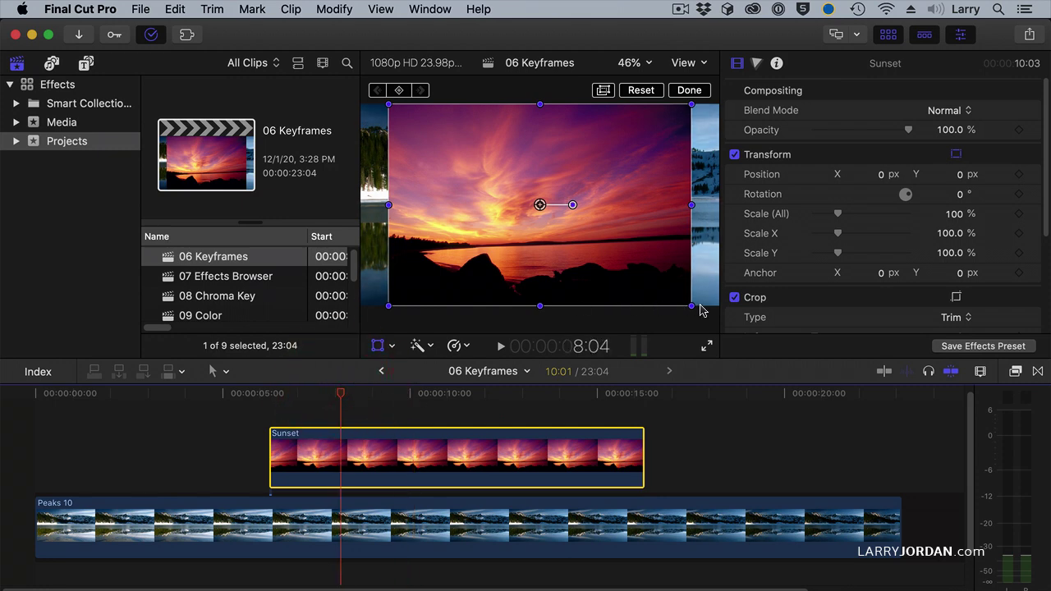
pyautogui.moveTo(692, 307); pyautogui.dragTo(590, 241)
pyautogui.moveTo(573, 204); pyautogui.dragTo(571, 184)
pyautogui.moveTo(555, 220); pyautogui.dragTo(460, 198)
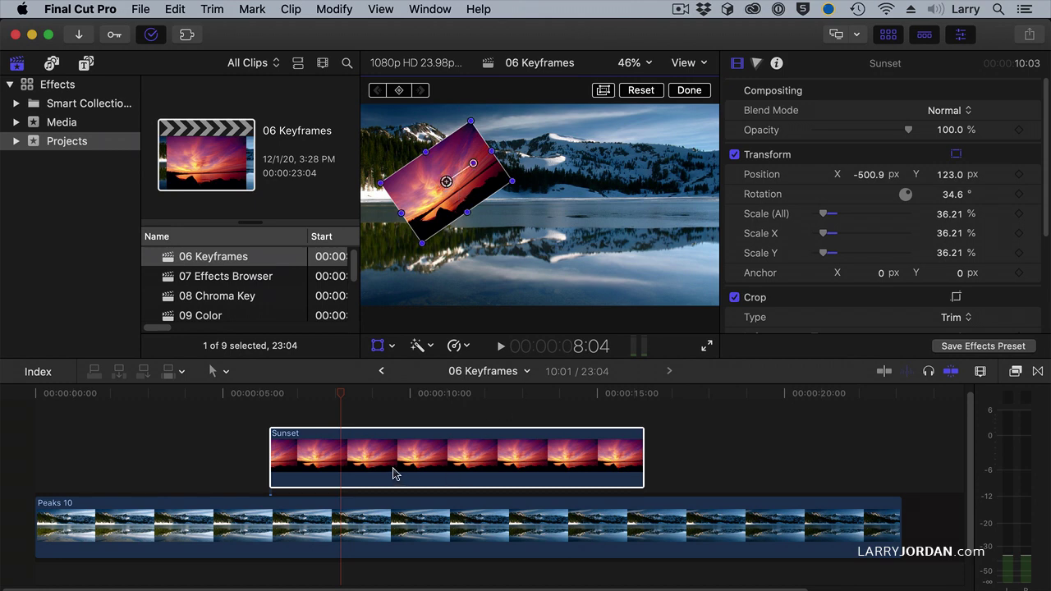
# Add Position, Rotation and Scale keyframes to the Sunset clip at 8:04, then return to 6:06
pyautogui.click(341, 455)
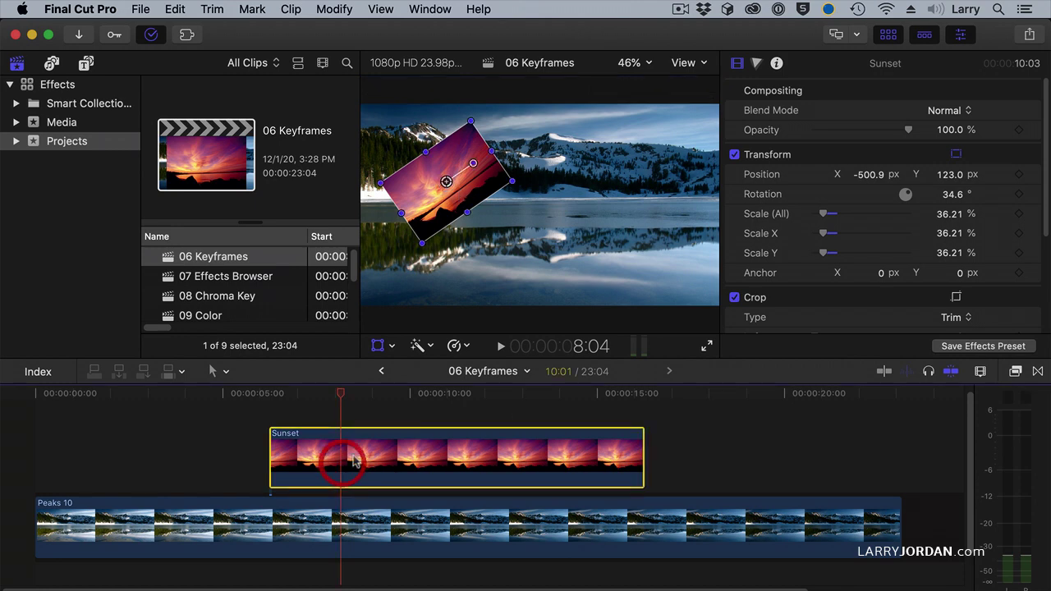
pyautogui.click(1020, 175)
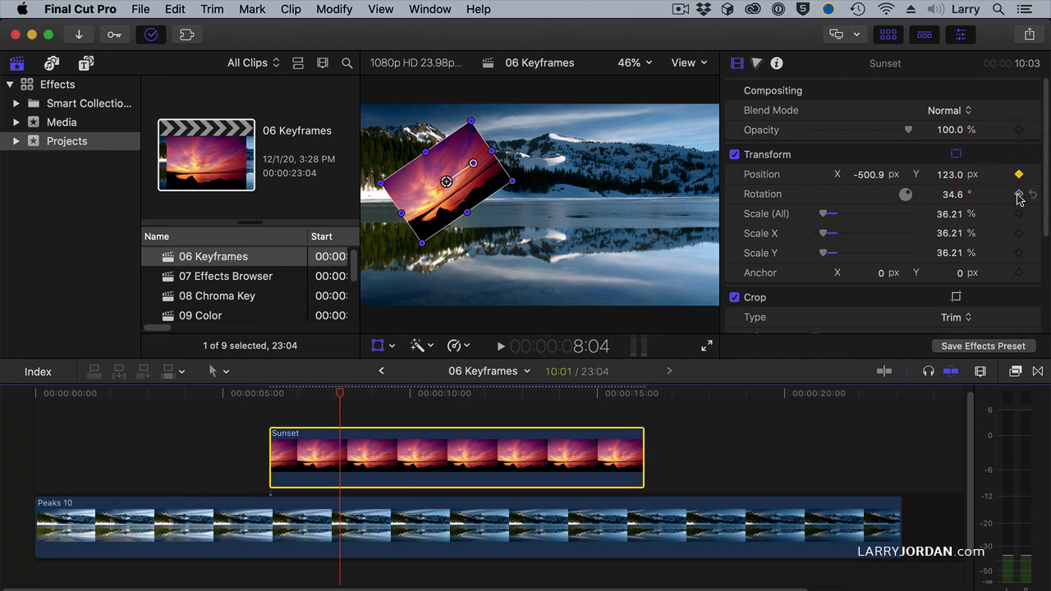
pyautogui.click(1018, 194)
pyautogui.click(1020, 214)
pyautogui.moveTo(336, 397); pyautogui.dragTo(271, 395)
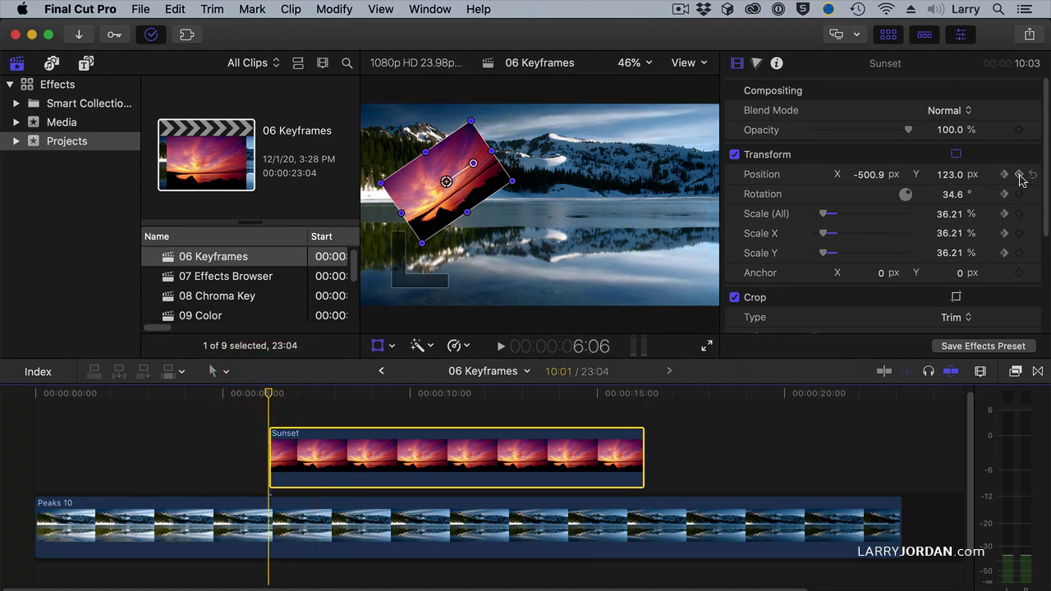
# Keyframe the Sunset clip at 6:06 with Position 0, 0, Rotation 0° and Scale 100%
pyautogui.click(1020, 174)
pyautogui.click(1020, 194)
pyautogui.click(1019, 215)
pyautogui.click(868, 174)
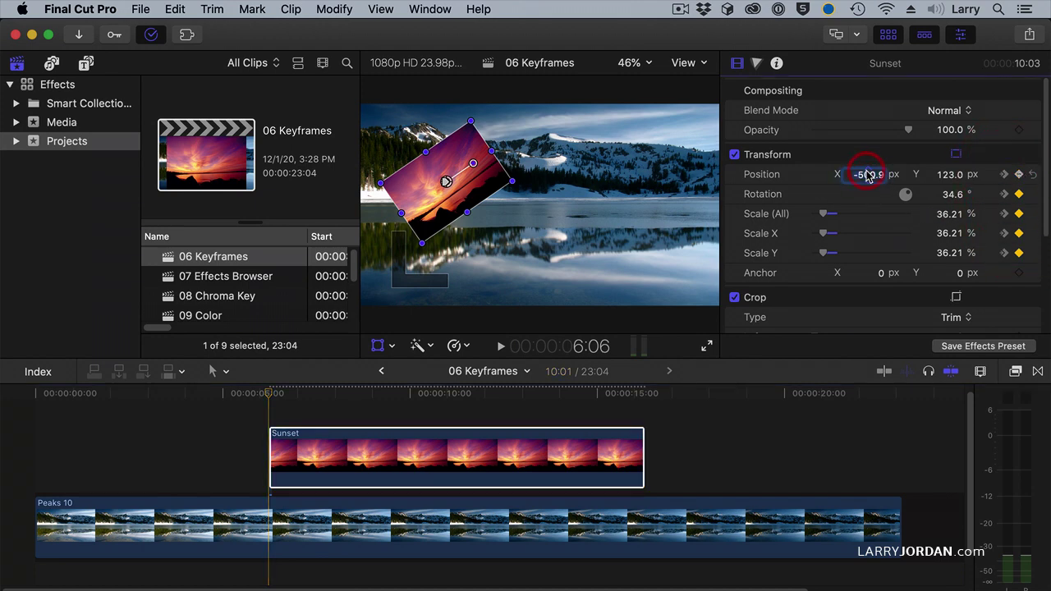
pyautogui.write('0')
pyautogui.press('Tab')
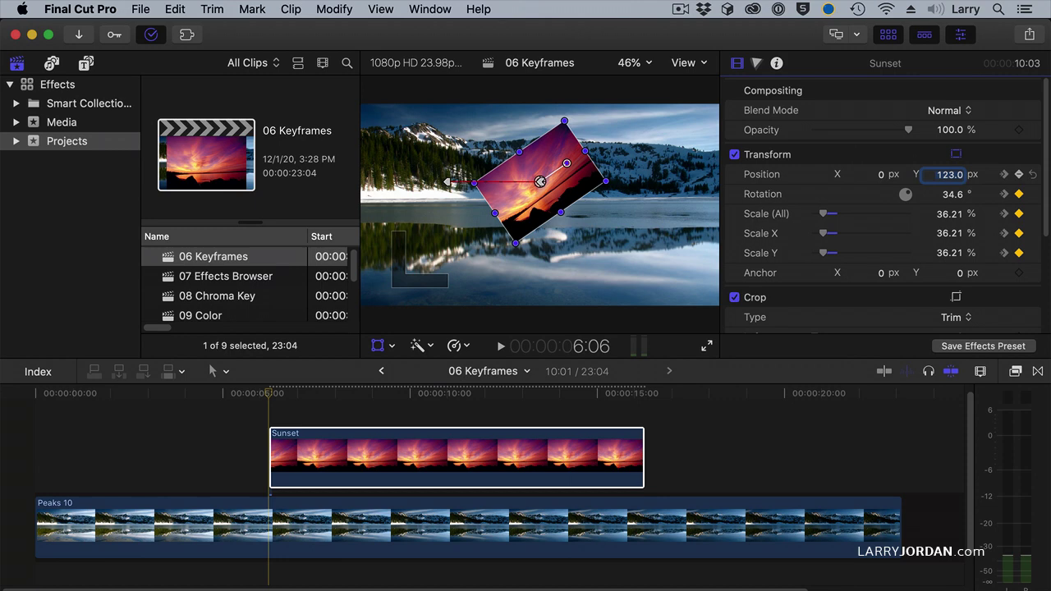
pyautogui.write('0')
pyautogui.press('Tab')
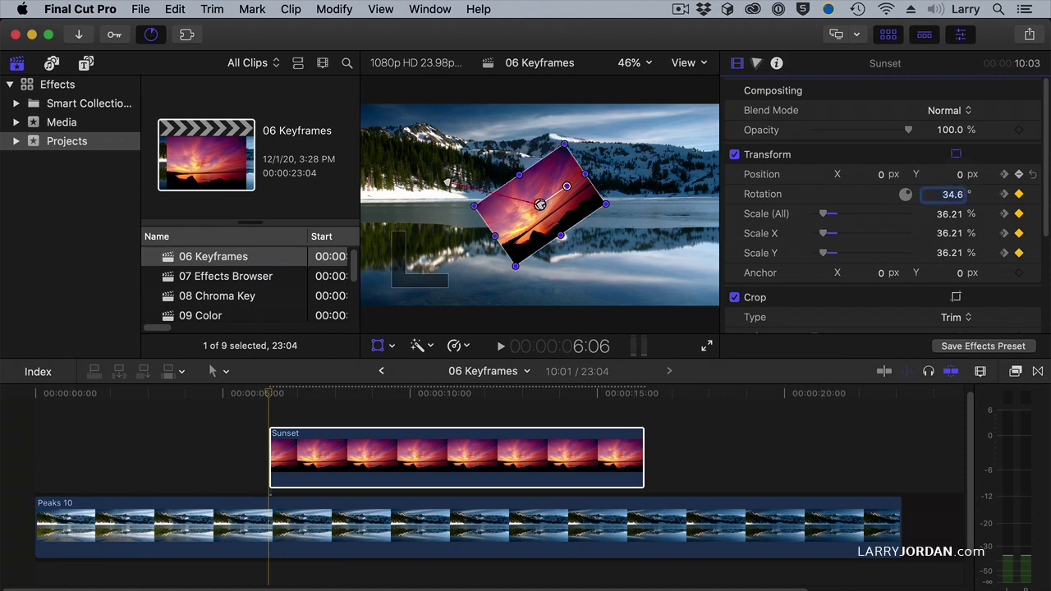
pyautogui.write('0')
pyautogui.press('Tab')
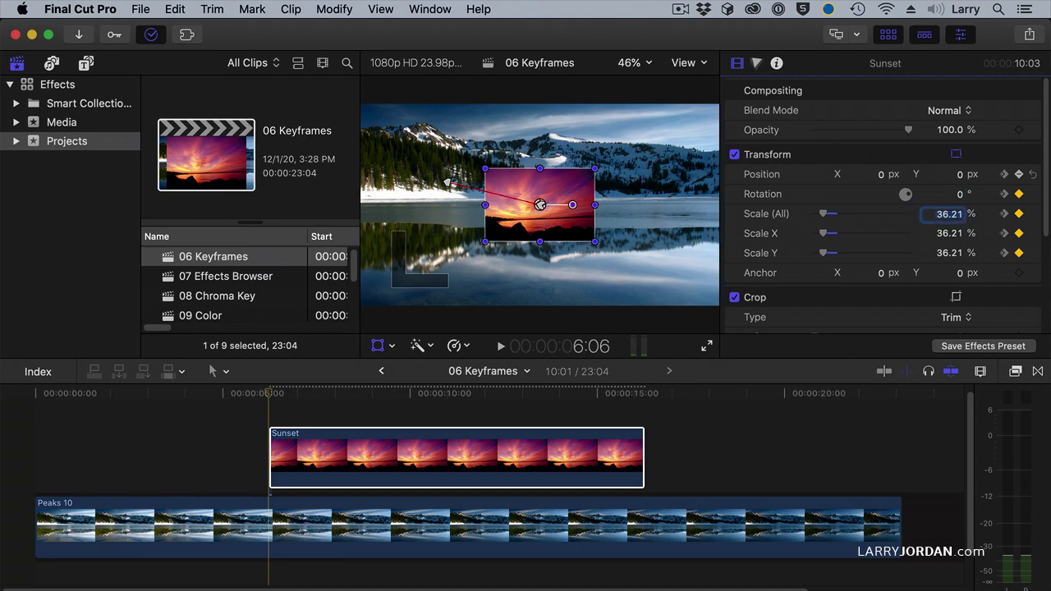
pyautogui.write('100')
pyautogui.press('Tab')
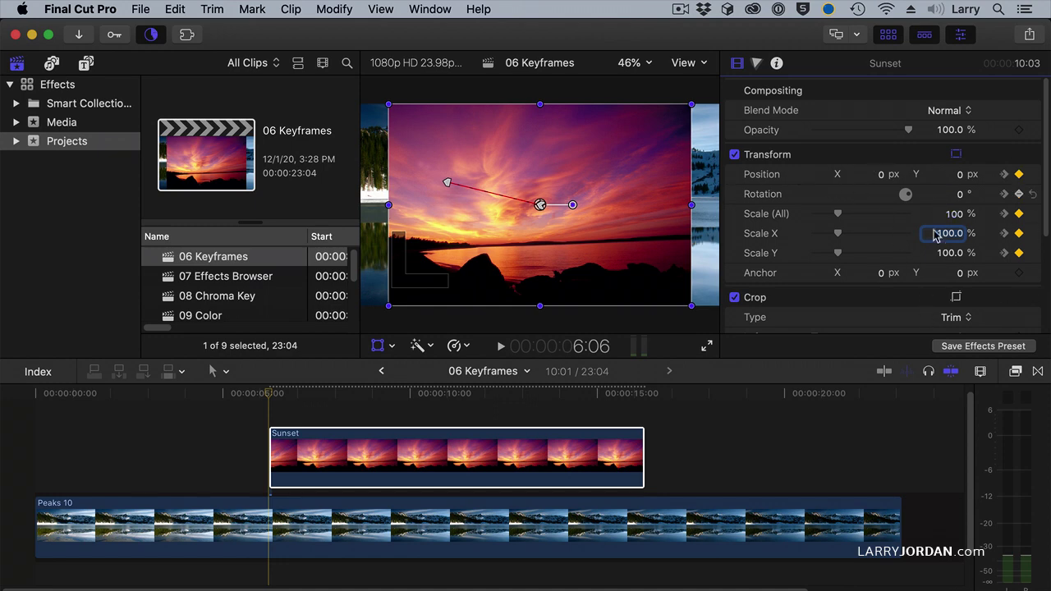
# Make sure the 6:06 rotation keyframe is set and play back the animation
pyautogui.click(1021, 194)
pyautogui.press('space')
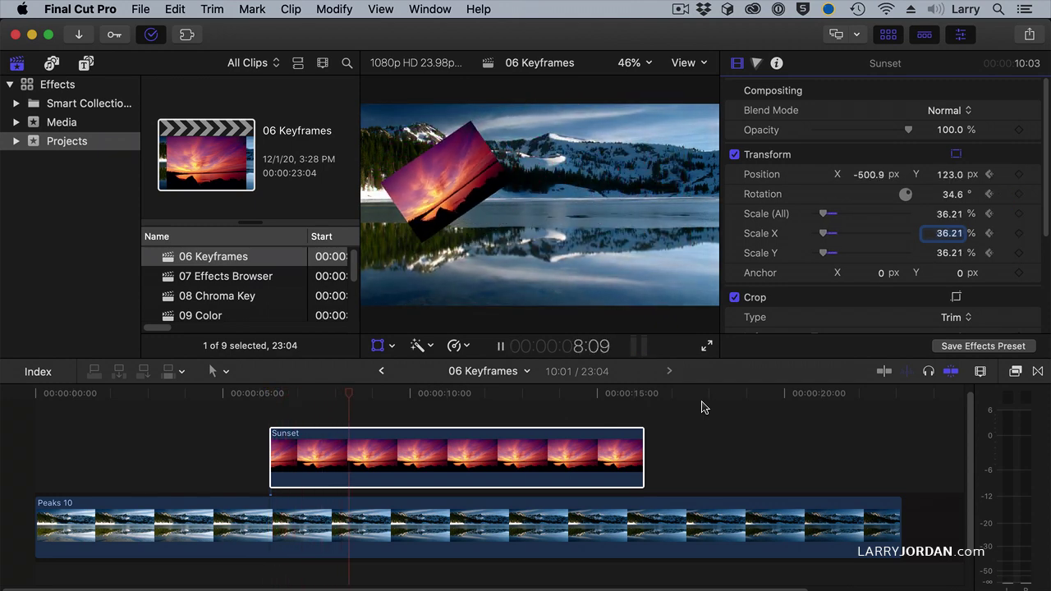
pyautogui.press('space')
# Set the Sunset clip's Spatial Conform type to Fill and play it back from its start
pyautogui.moveTo(359, 400); pyautogui.dragTo(268, 392)
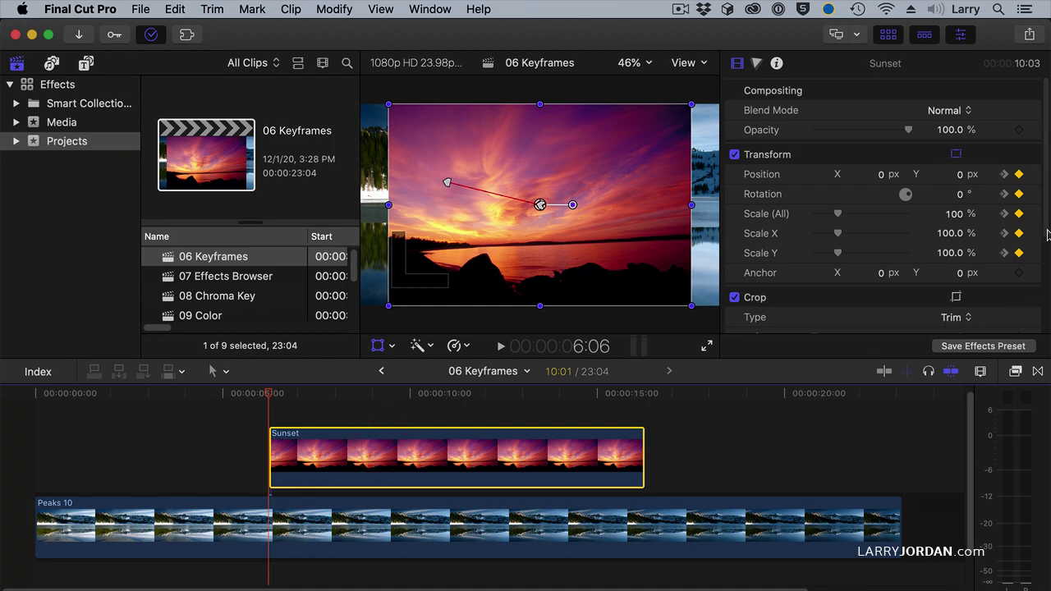
pyautogui.moveTo(1048, 236); pyautogui.dragTo(1027, 312)
pyautogui.click(955, 324)
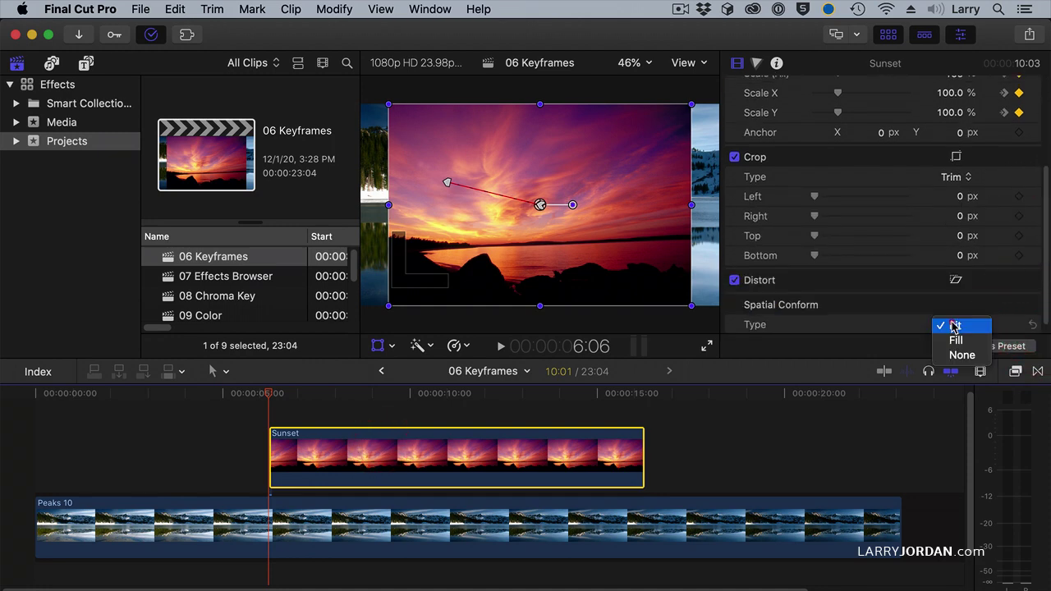
pyautogui.click(957, 340)
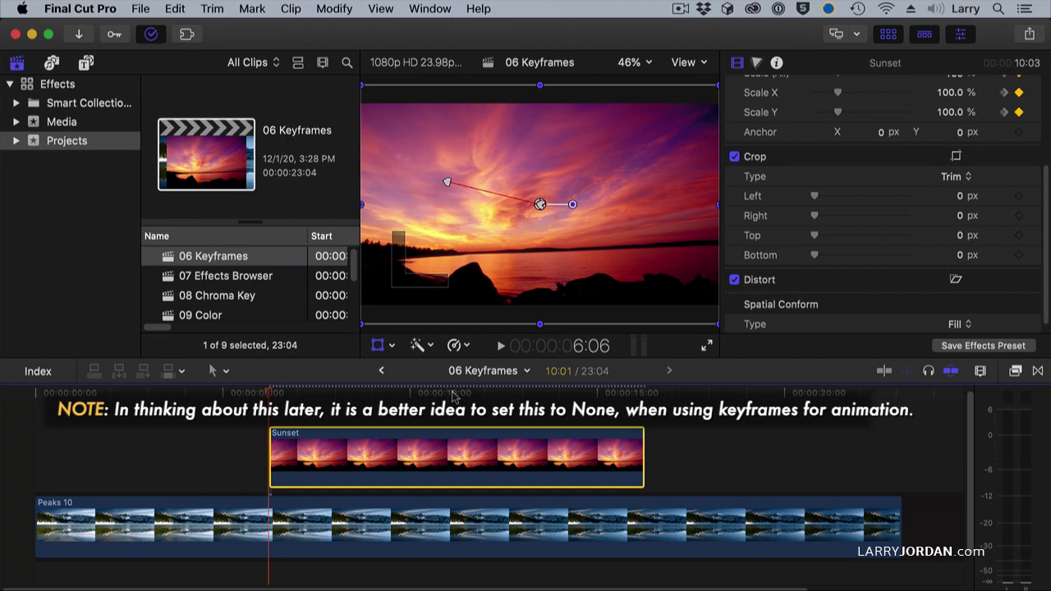
pyautogui.press('space')
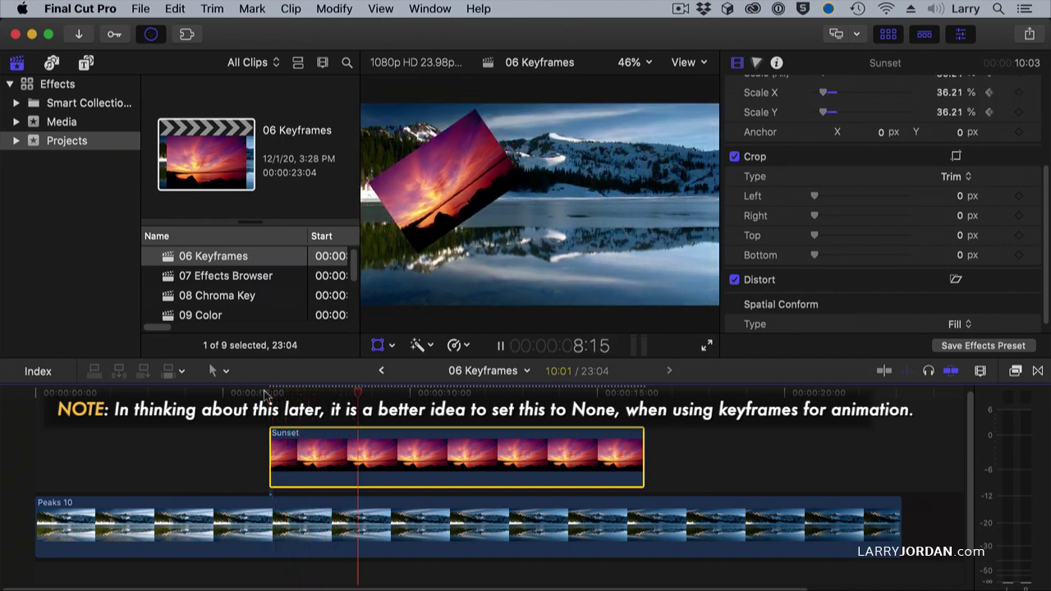
pyautogui.press('space')
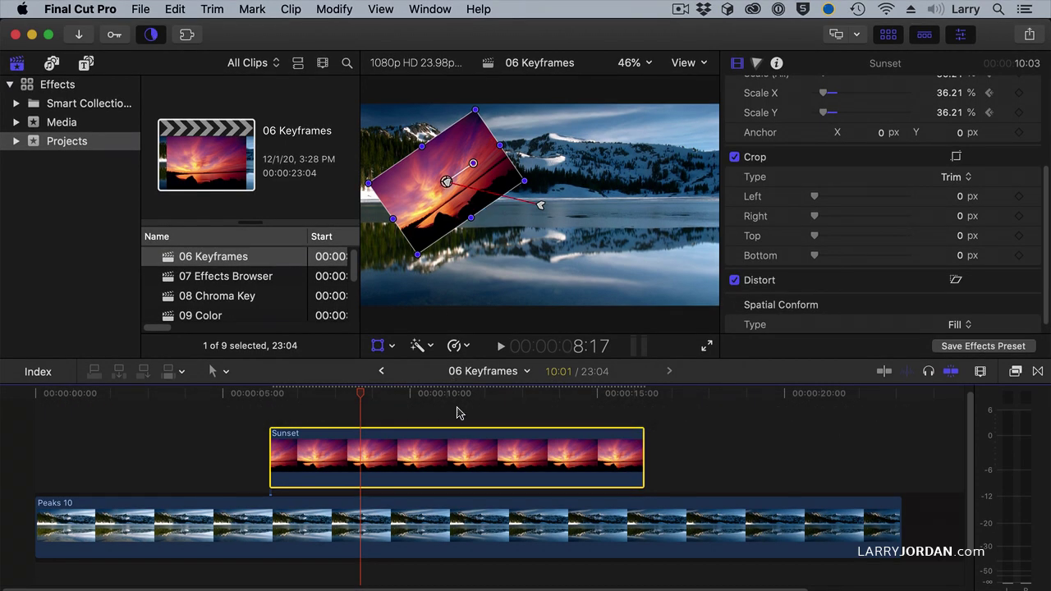
# Step through the scale keyframes to 8:04 and lower the Sunset clip's scale to 29%
pyautogui.scroll(5, 1018, 197)
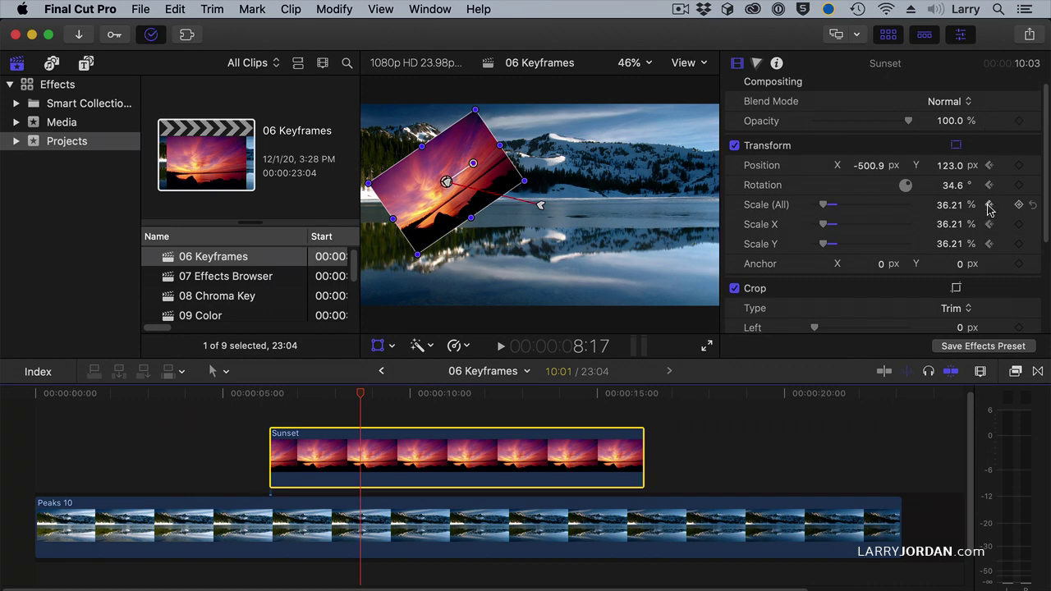
pyautogui.click(990, 206)
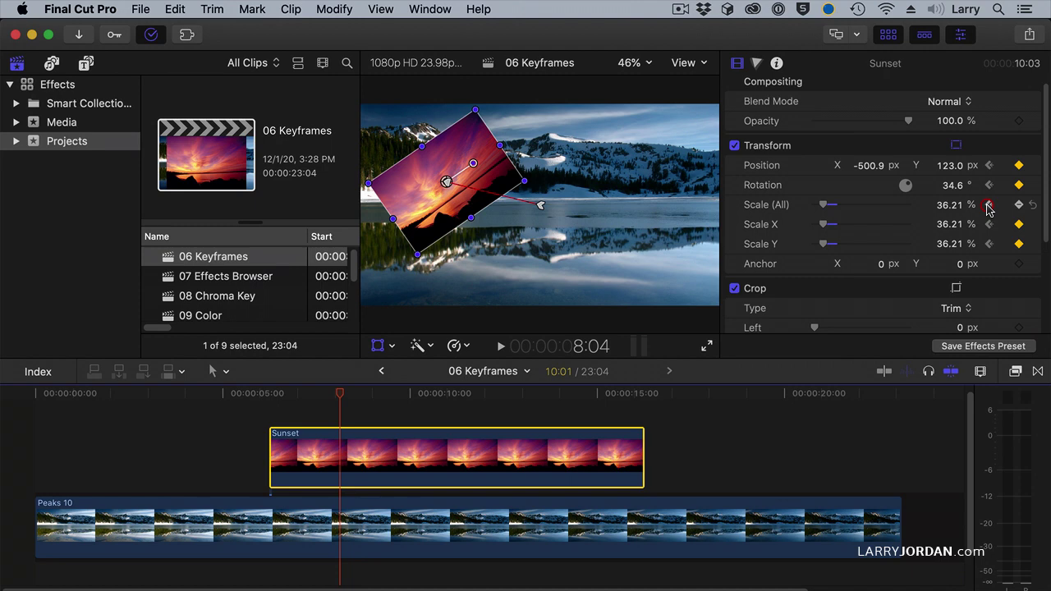
pyautogui.click(989, 209)
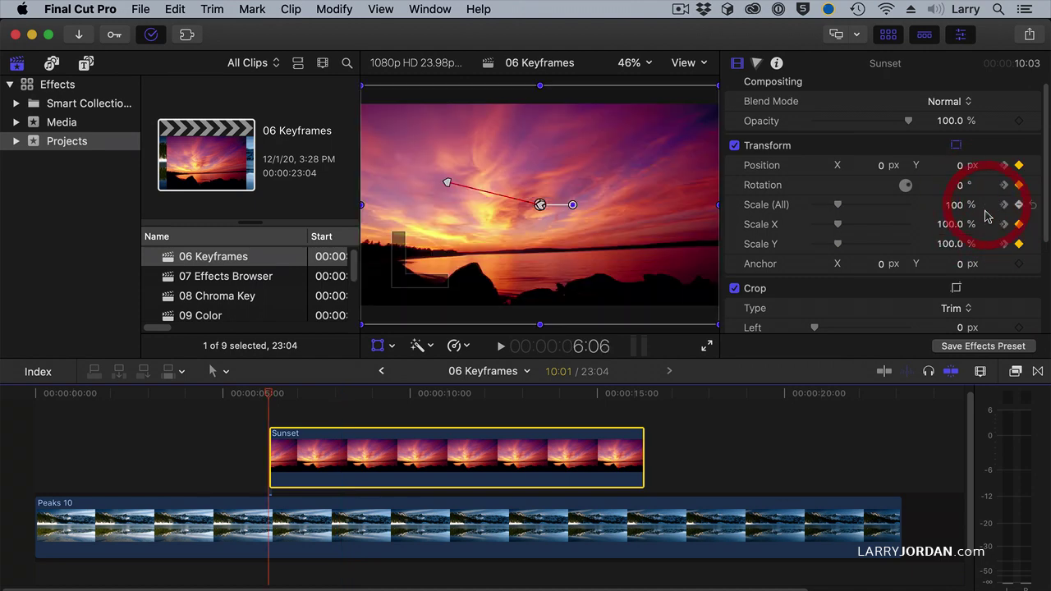
pyautogui.click(1007, 210)
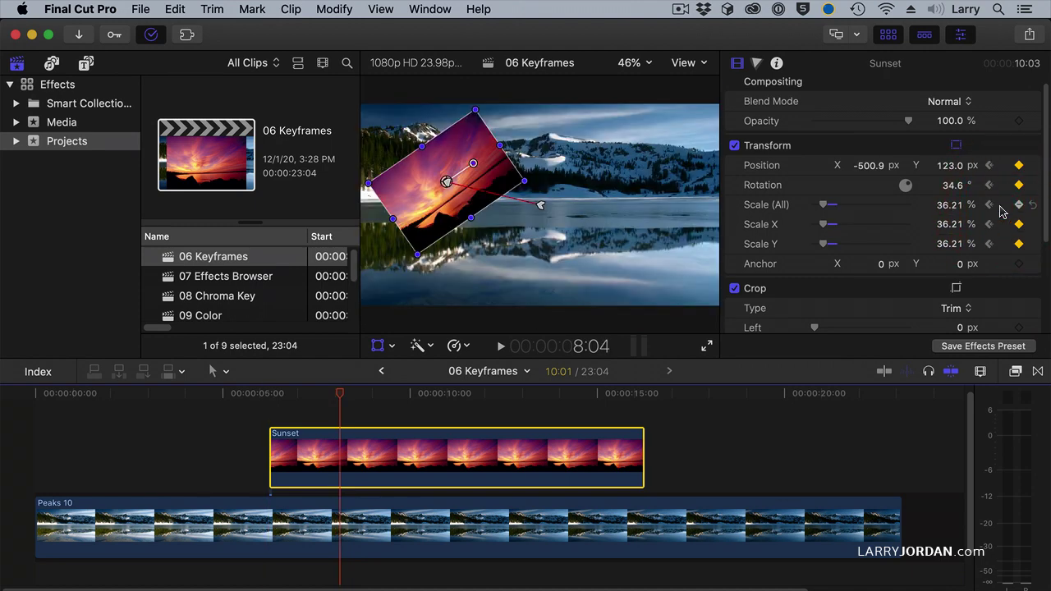
pyautogui.click(990, 206)
pyautogui.click(1002, 206)
pyautogui.click(990, 206)
pyautogui.click(1008, 210)
pyautogui.click(827, 206)
pyautogui.moveTo(826, 206); pyautogui.dragTo(821, 204)
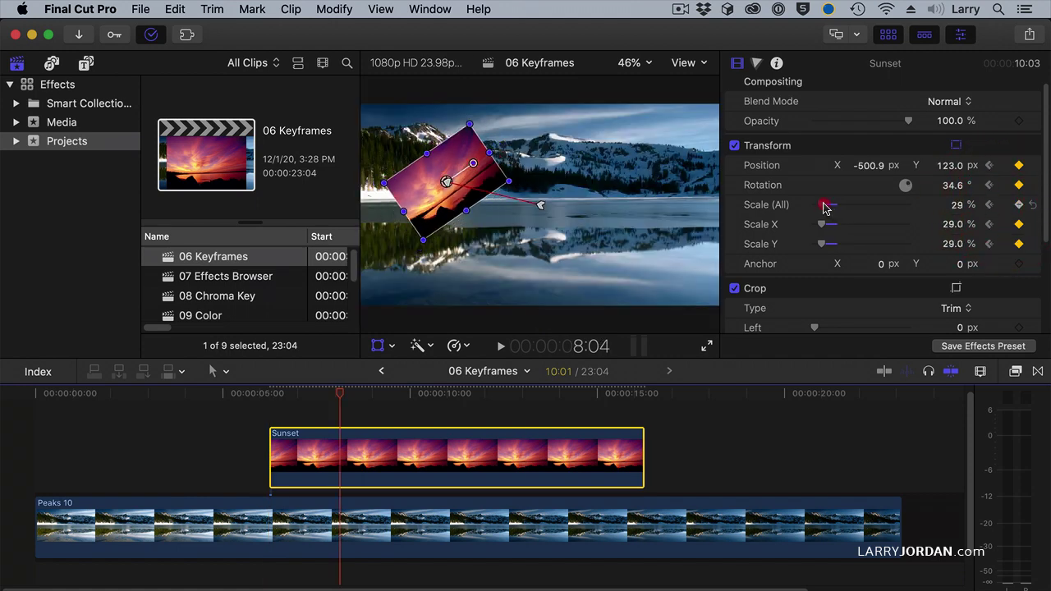
pyautogui.click(255, 395)
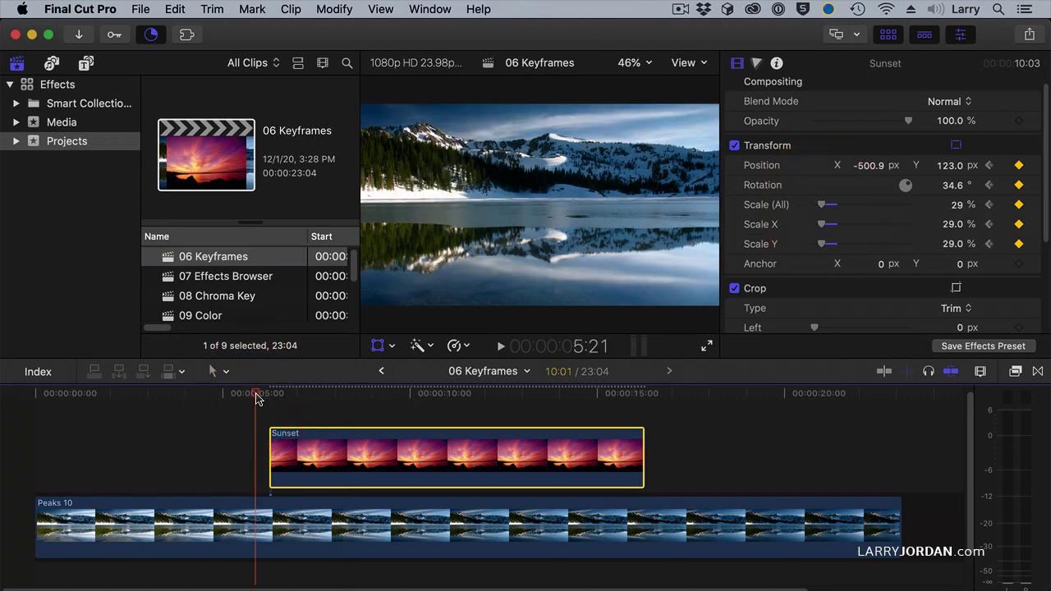
# Play to about 8:20 and add Position, Rotation and Scale keyframes holding the 29% tilted inset
pyautogui.press('space')
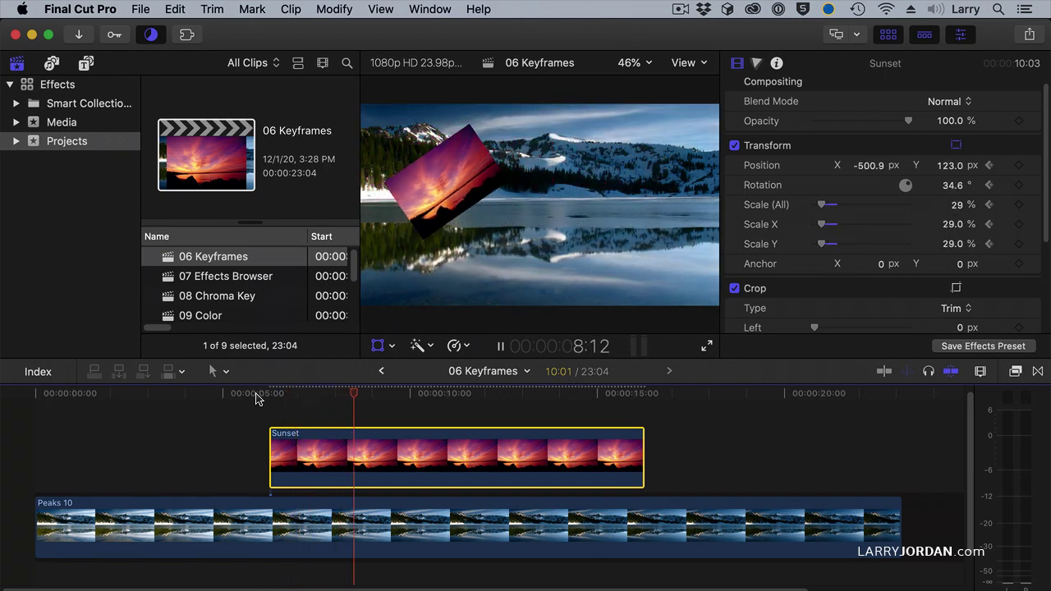
pyautogui.press('space')
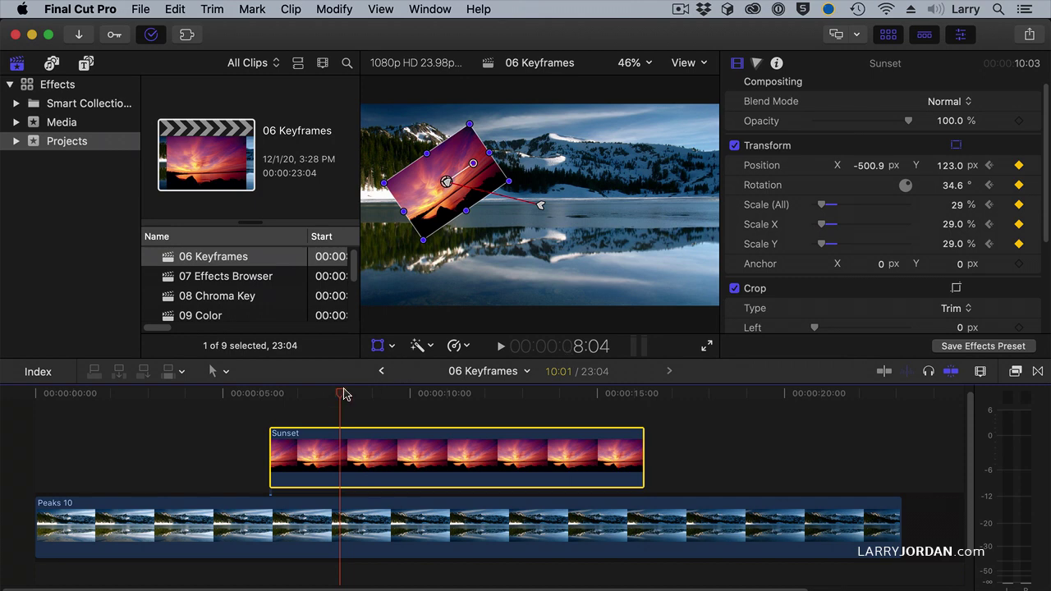
pyautogui.moveTo(344, 394); pyautogui.dragTo(366, 395)
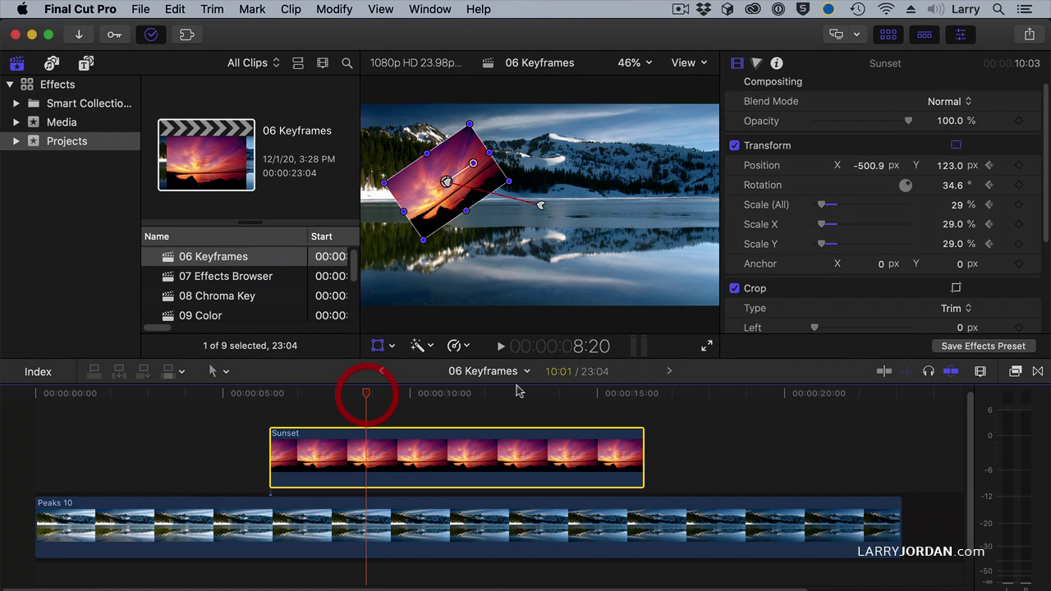
pyautogui.click(1019, 165)
pyautogui.click(1019, 185)
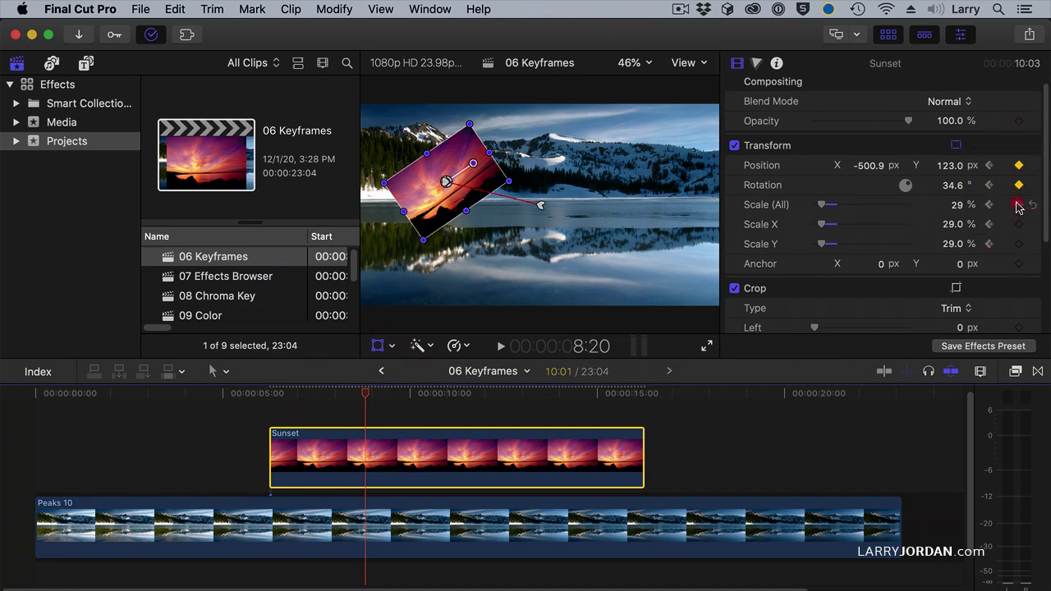
pyautogui.click(1018, 205)
pyautogui.click(1019, 244)
pyautogui.click(532, 393)
# At 13:14, drag the Sunset inset to the lower right and rotate it to -45°
pyautogui.moveTo(532, 393); pyautogui.dragTo(545, 393)
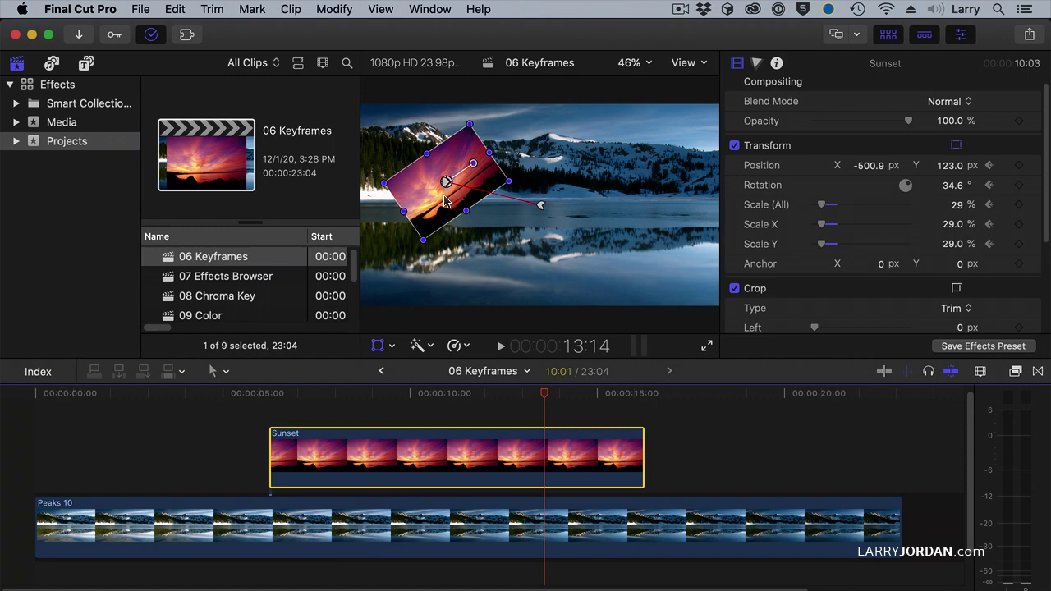
pyautogui.moveTo(445, 200); pyautogui.dragTo(664, 276)
pyautogui.moveTo(621, 266); pyautogui.dragTo(637, 263)
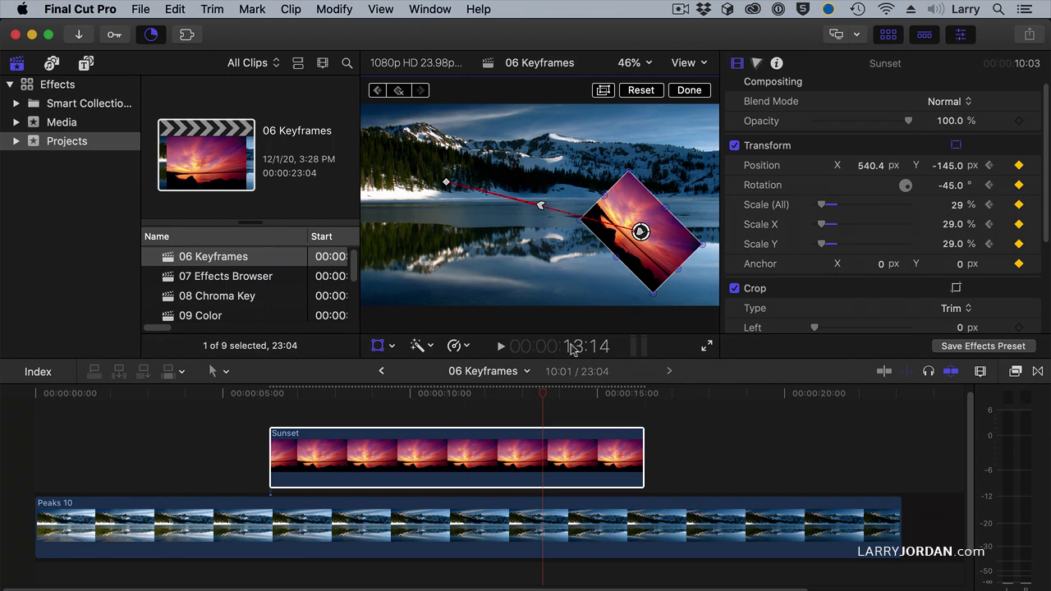
# At 14:06, add Position, Rotation and Scale keyframes to hold that pose
pyautogui.moveTo(542, 397); pyautogui.dragTo(571, 398)
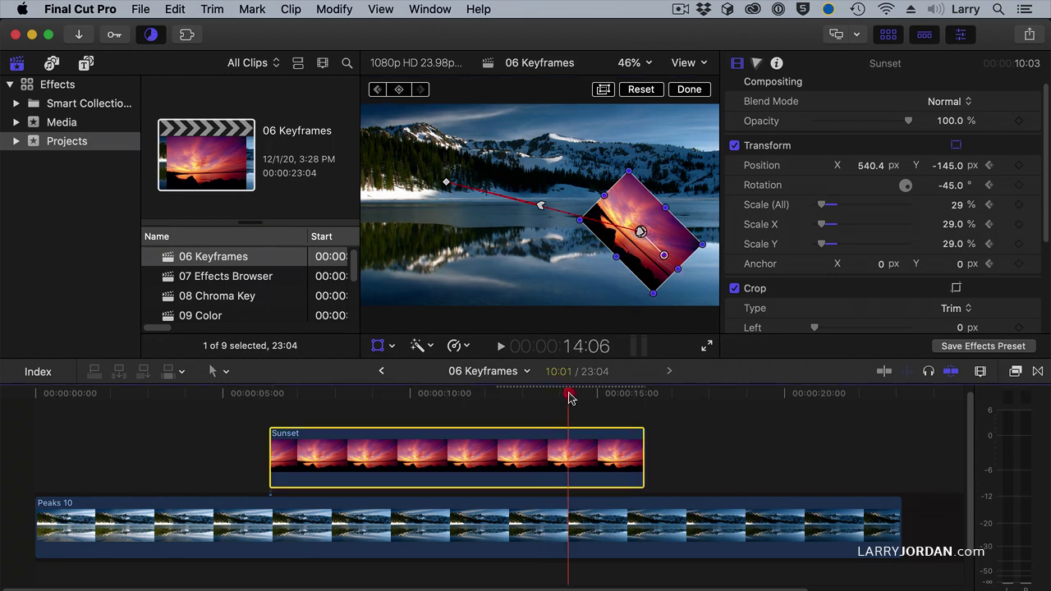
pyautogui.click(1019, 165)
pyautogui.click(1020, 186)
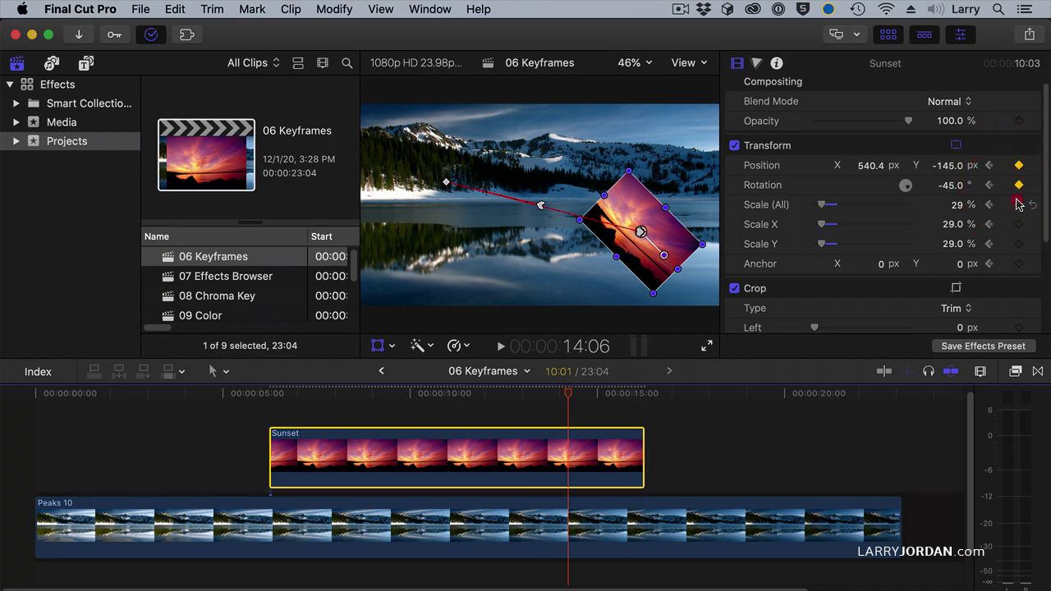
pyautogui.click(1019, 205)
# At 16:00, set the Sunset clip to Position 0, 0, Rotation 0° and Scale 100%
pyautogui.moveTo(572, 400); pyautogui.dragTo(636, 400)
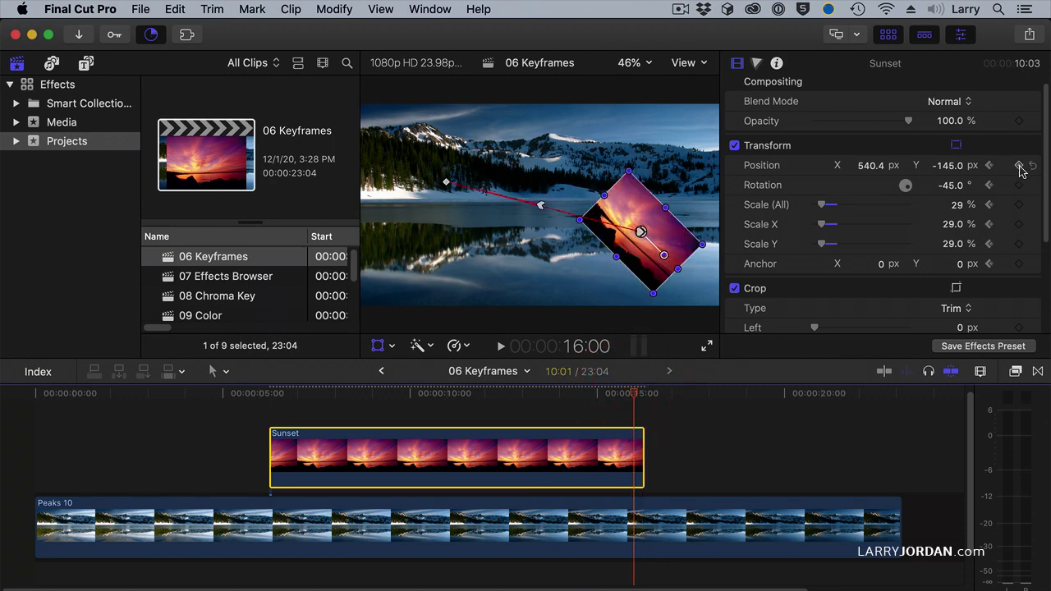
pyautogui.click(874, 166)
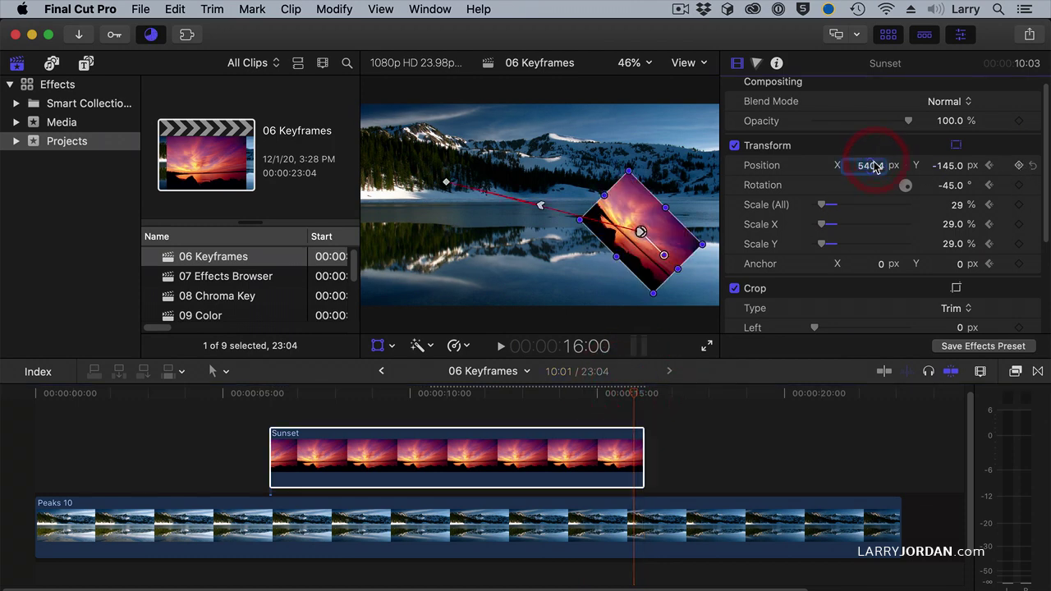
pyautogui.write('0')
pyautogui.press('Tab')
pyautogui.write('0')
pyautogui.press('Tab')
pyautogui.write('0')
pyautogui.press('Tab')
pyautogui.write('0')
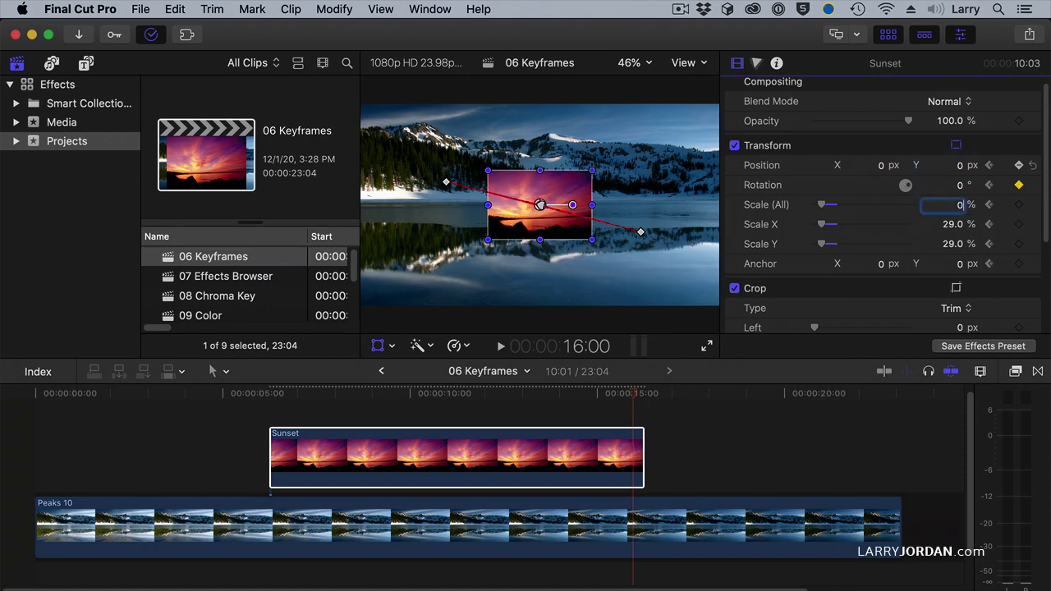
pyautogui.write('100')
pyautogui.press('Tab')
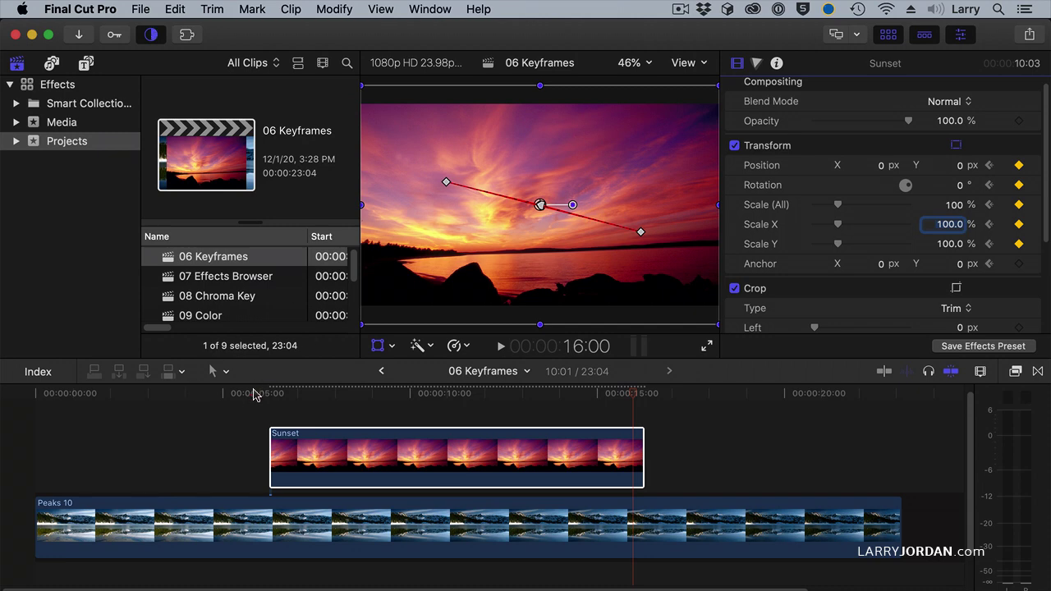
pyautogui.click(253, 395)
pyautogui.press('space')
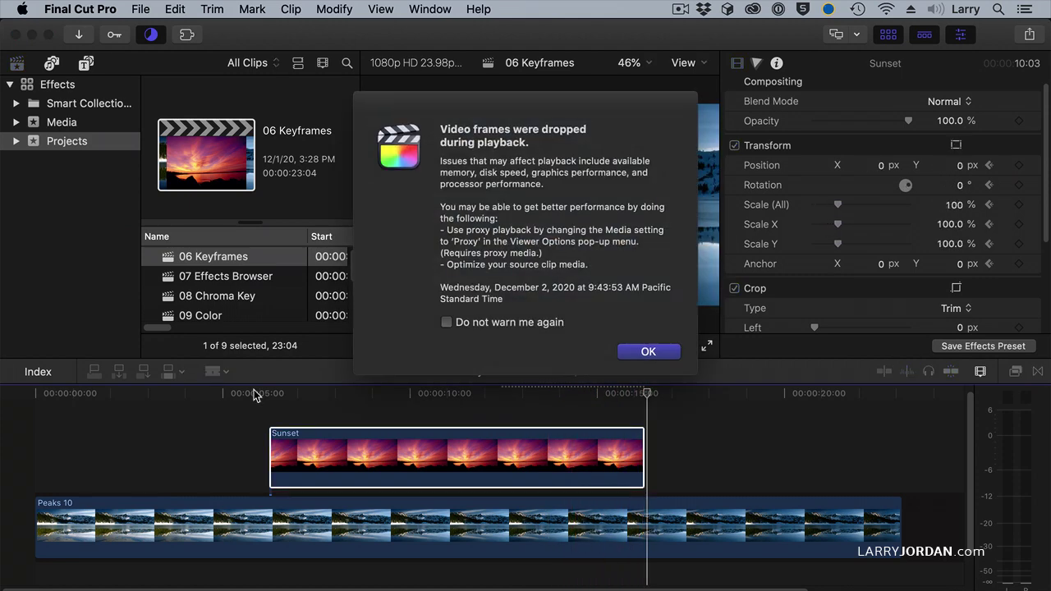
# Dismiss the dropped-frames warning, set rotation to 0° at 6:06 and replay from about 5:15
pyautogui.click(648, 352)
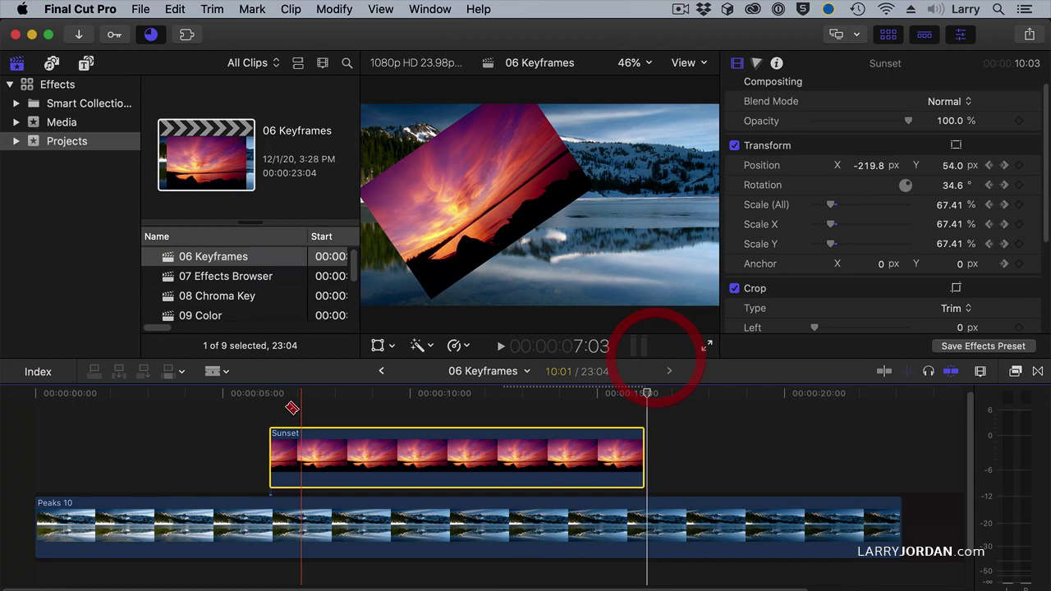
pyautogui.click(272, 393)
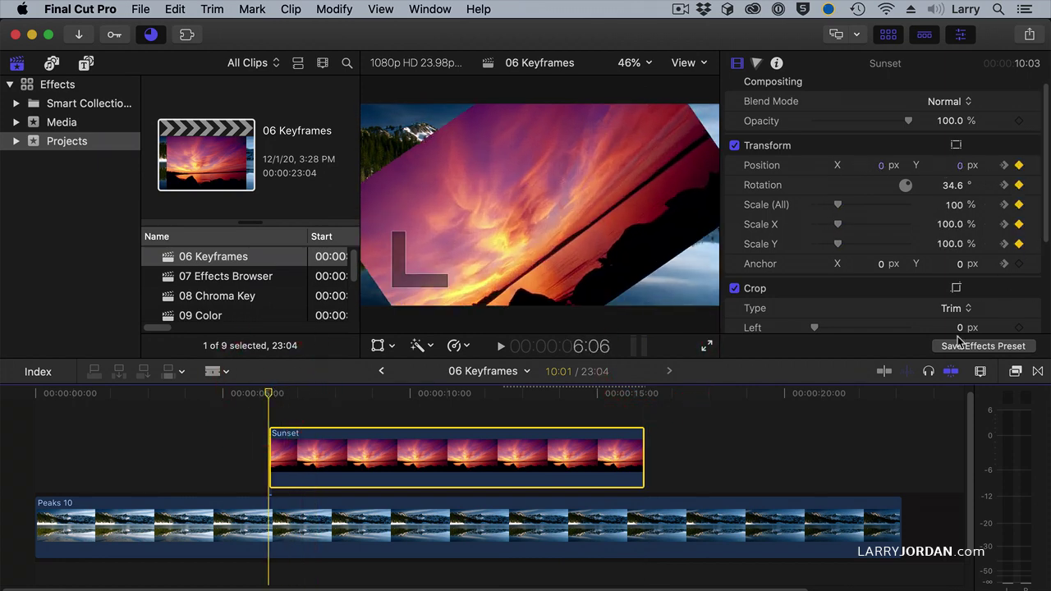
pyautogui.click(951, 186)
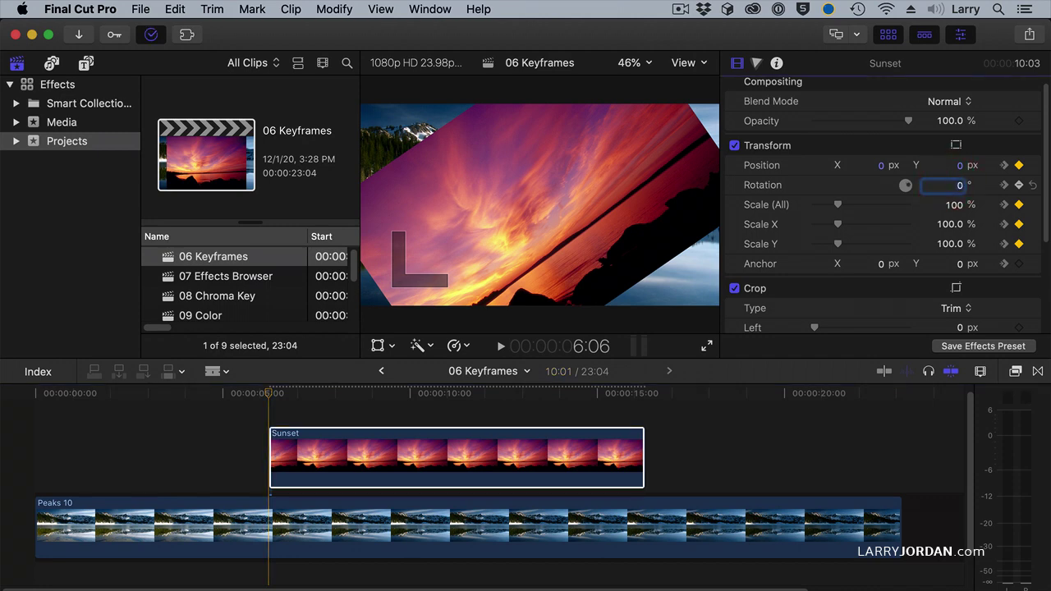
pyautogui.press('Return')
pyautogui.click(245, 394)
pyautogui.press('space')
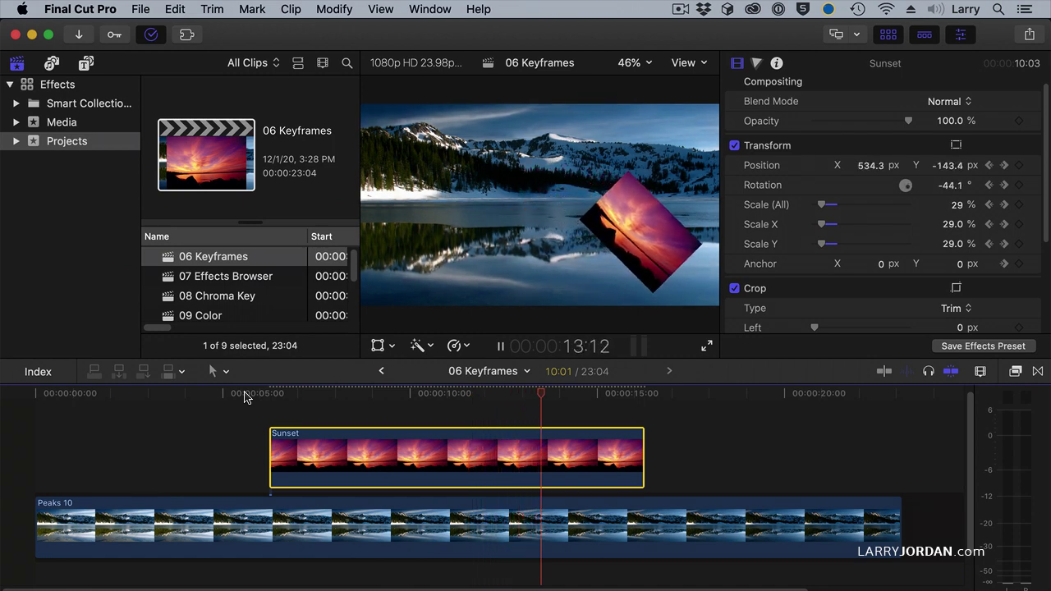
# At the 8:20 keyframe, show Distort and keyframe all four corners of the Sunset clip
pyautogui.press('space')
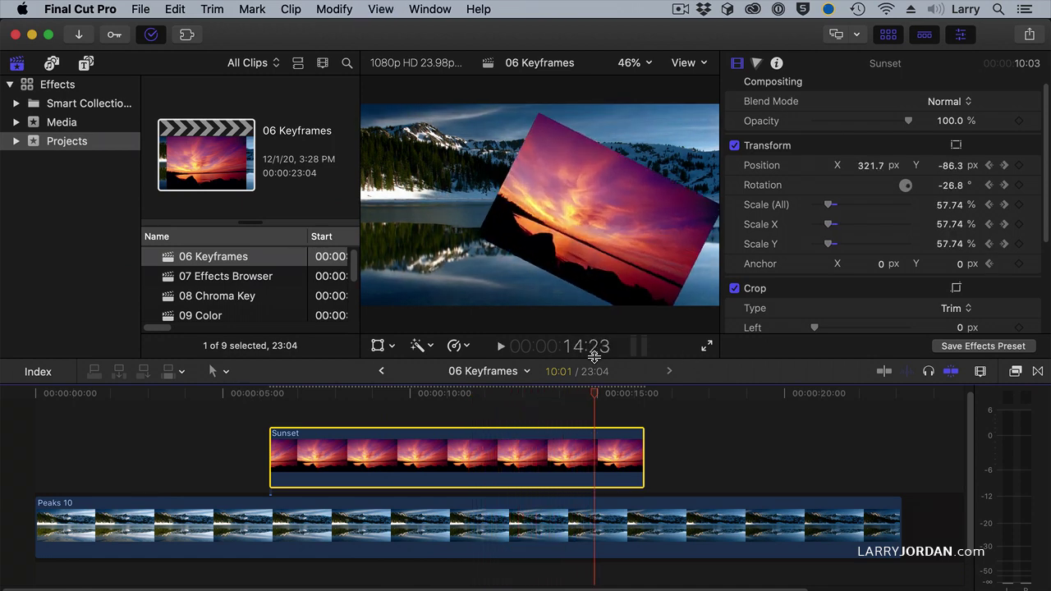
pyautogui.click(989, 185)
pyautogui.click(989, 185)
pyautogui.click(989, 185)
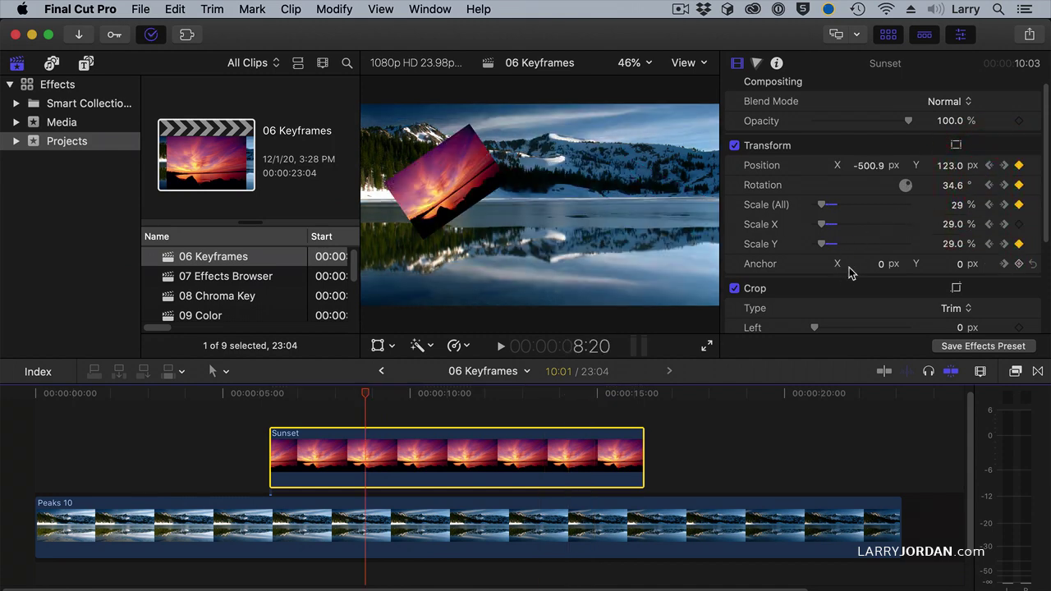
pyautogui.scroll(-5, 850, 271)
pyautogui.click(1012, 269)
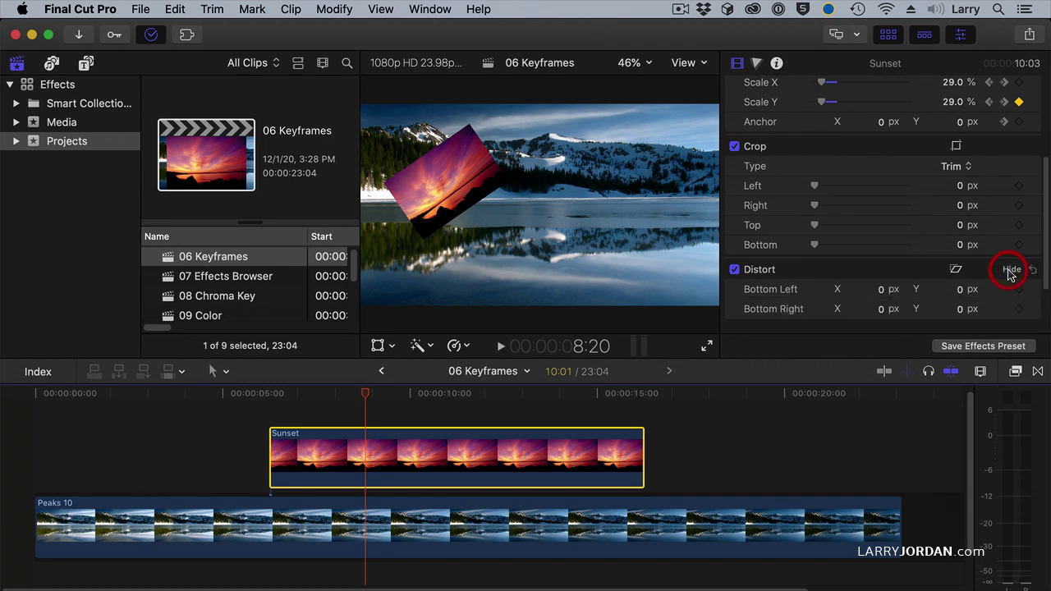
pyautogui.scroll(-3, 1010, 275)
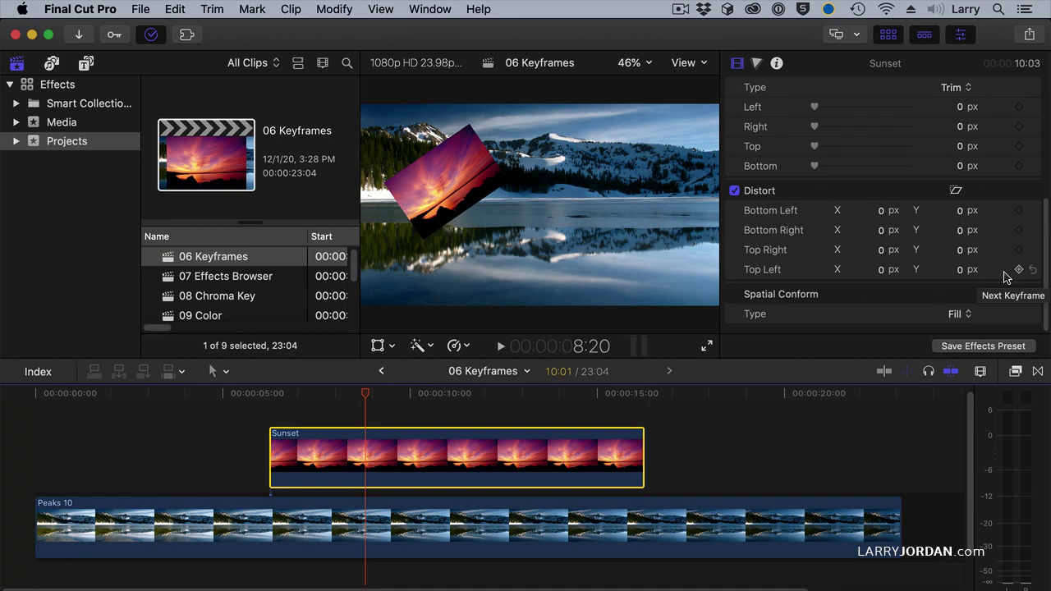
pyautogui.click(1018, 210)
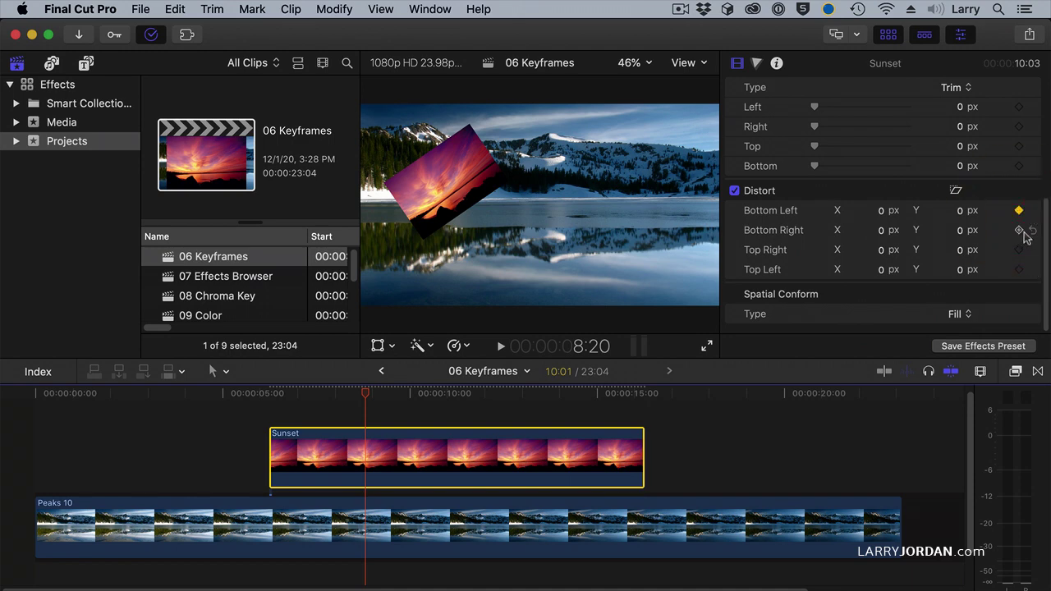
pyautogui.click(1019, 230)
pyautogui.click(1019, 250)
pyautogui.click(1019, 270)
# At the 13:14 keyframe, add Distort keyframes to all four corners
pyautogui.scroll(5, 1045, 222)
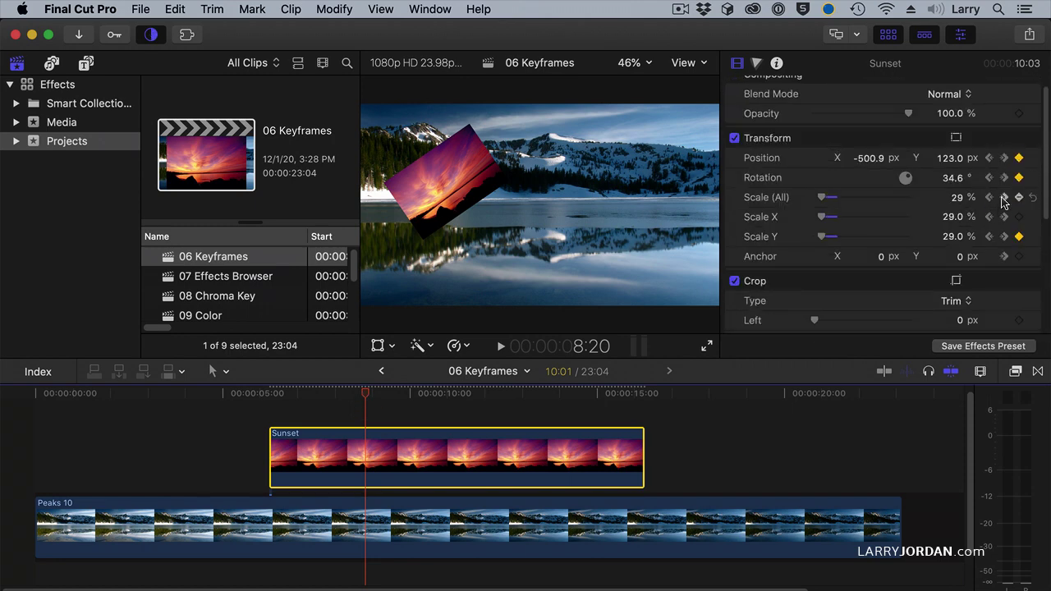
pyautogui.click(1004, 198)
pyautogui.scroll(-5, 1015, 315)
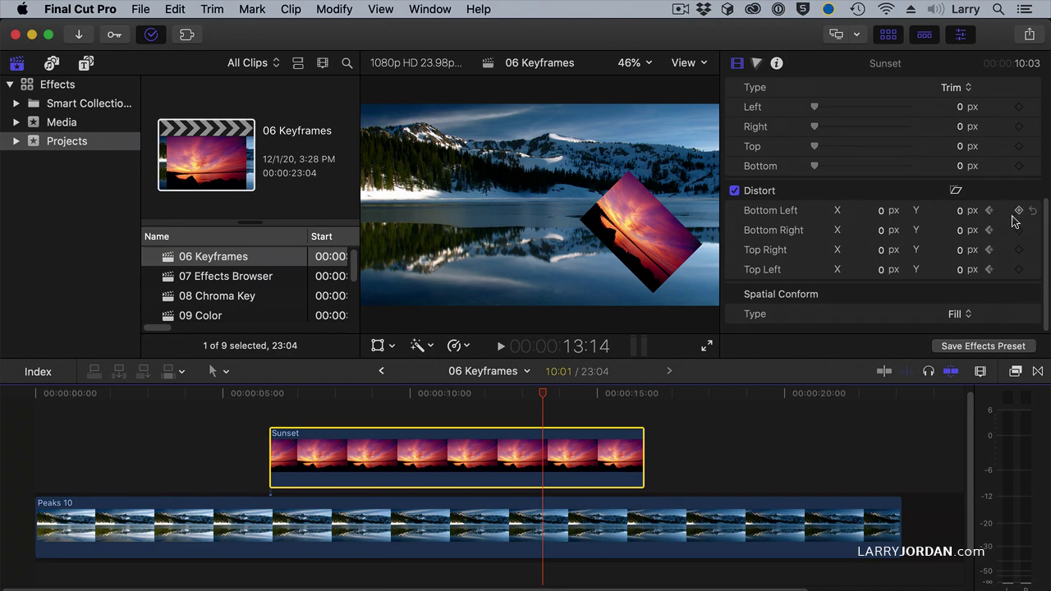
pyautogui.click(1021, 210)
pyautogui.click(1019, 249)
pyautogui.click(1019, 270)
# At 10:20, switch the viewer to Distort and pull the Sunset clip's top corners up into a slant
pyautogui.moveTo(456, 393); pyautogui.dragTo(441, 393)
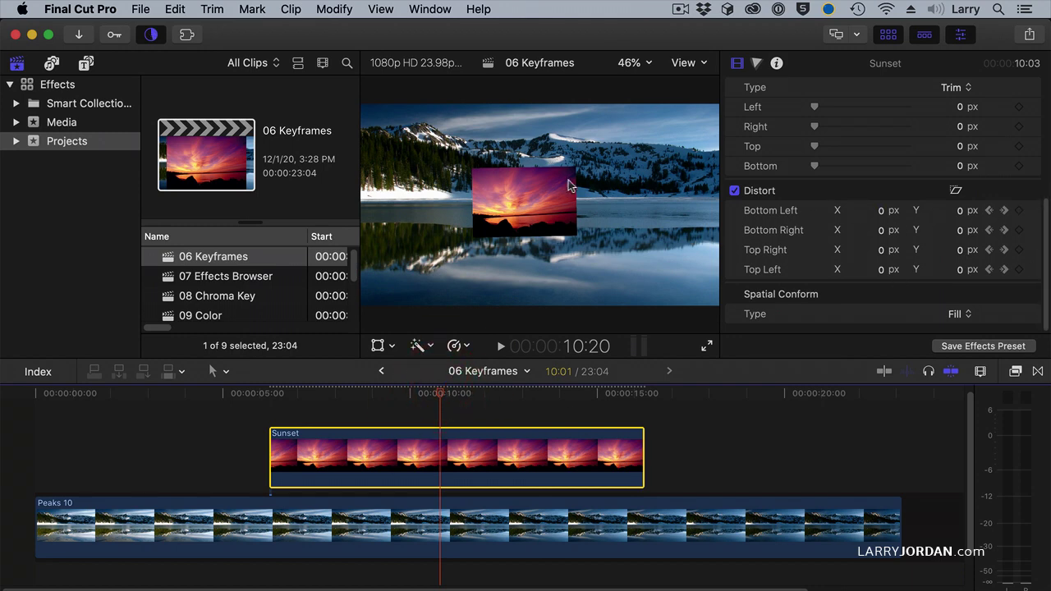
pyautogui.click(392, 346)
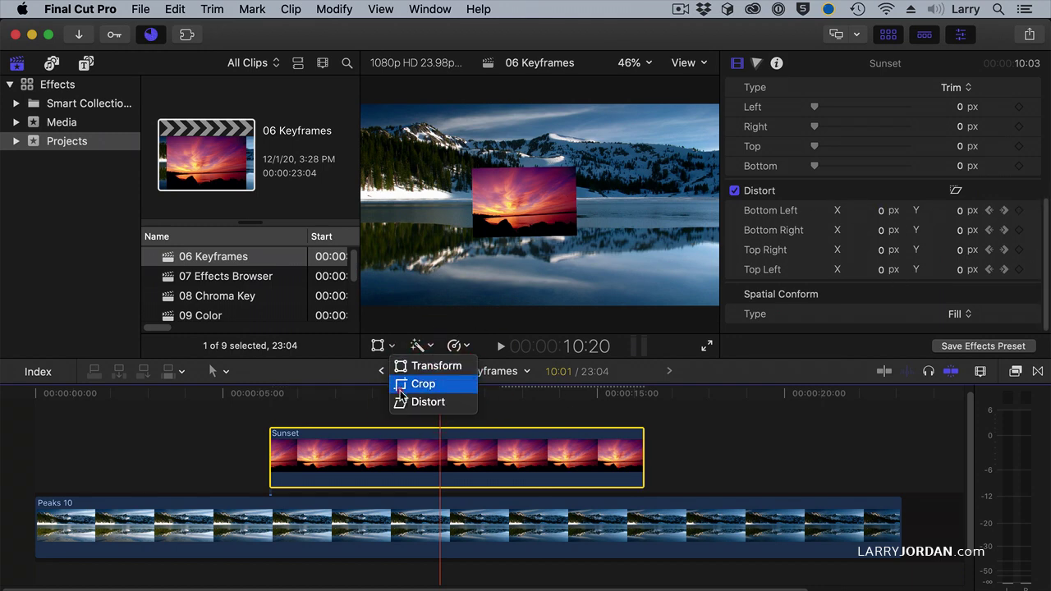
pyautogui.click(419, 402)
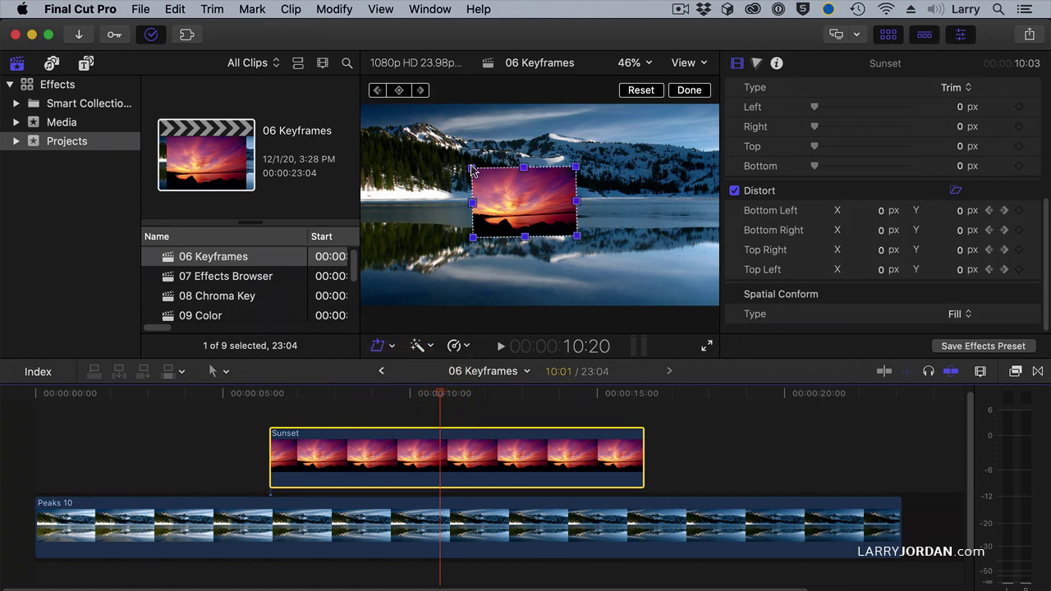
pyautogui.moveTo(472, 170); pyautogui.dragTo(453, 301)
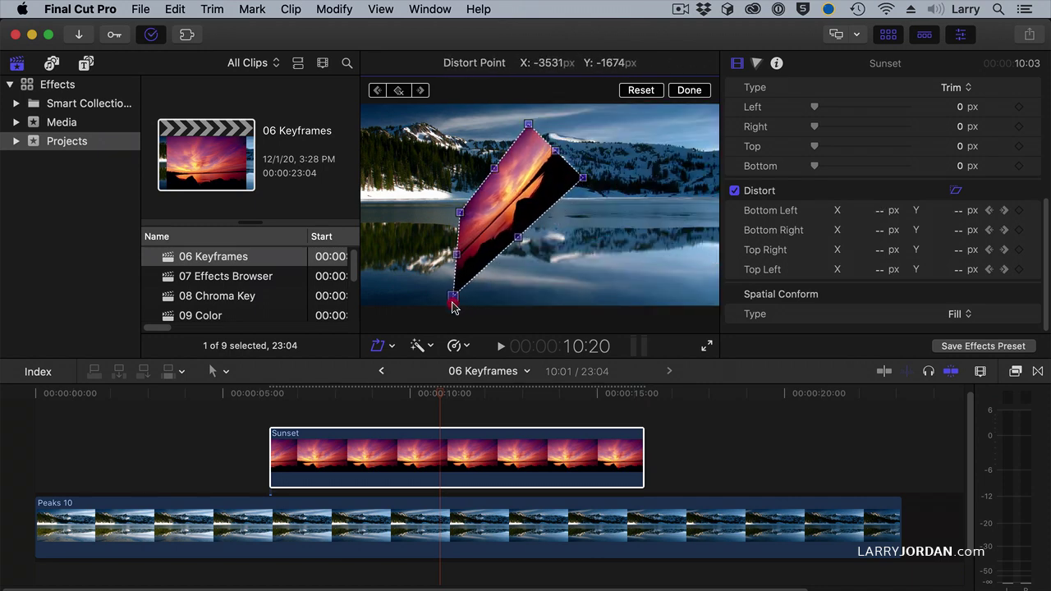
# Play the animation back from earlier in the timeline to review the distortion
pyautogui.click(258, 392)
pyautogui.press('space')
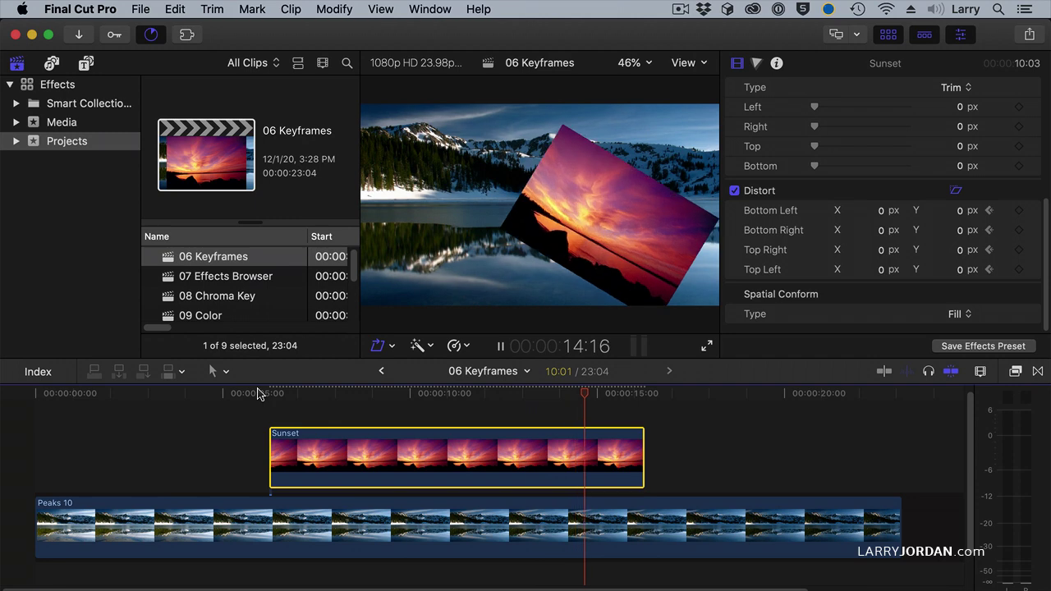
pyautogui.press('space')
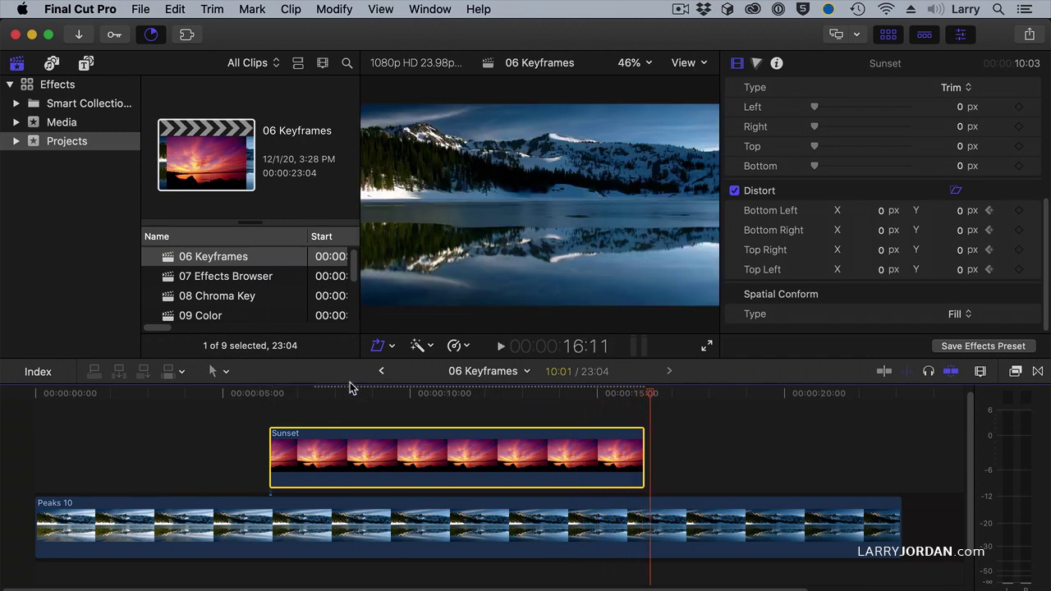
pyautogui.moveTo(349, 395); pyautogui.dragTo(431, 399)
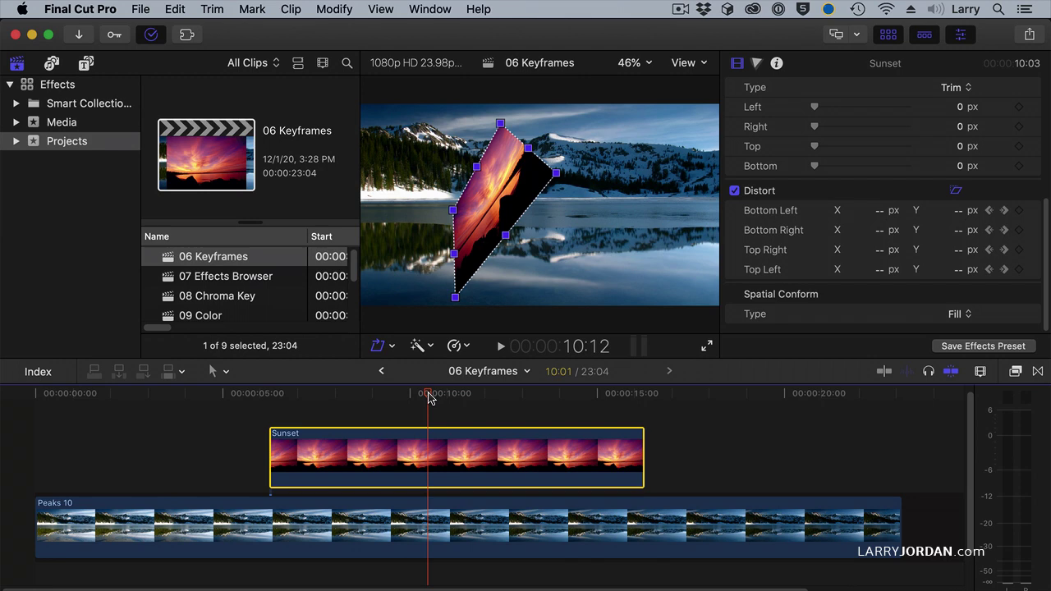
# Open the Sunset clip's Video Animation editor with Control-V and enlarge the timeline to show its keyframe rows
pyautogui.click(872, 393)
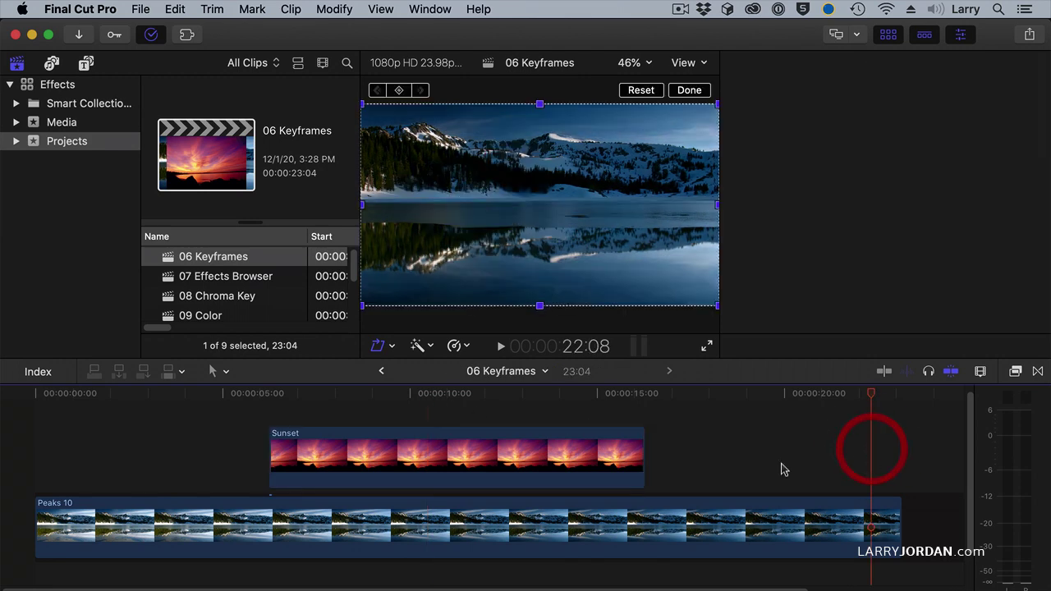
pyautogui.click(415, 464)
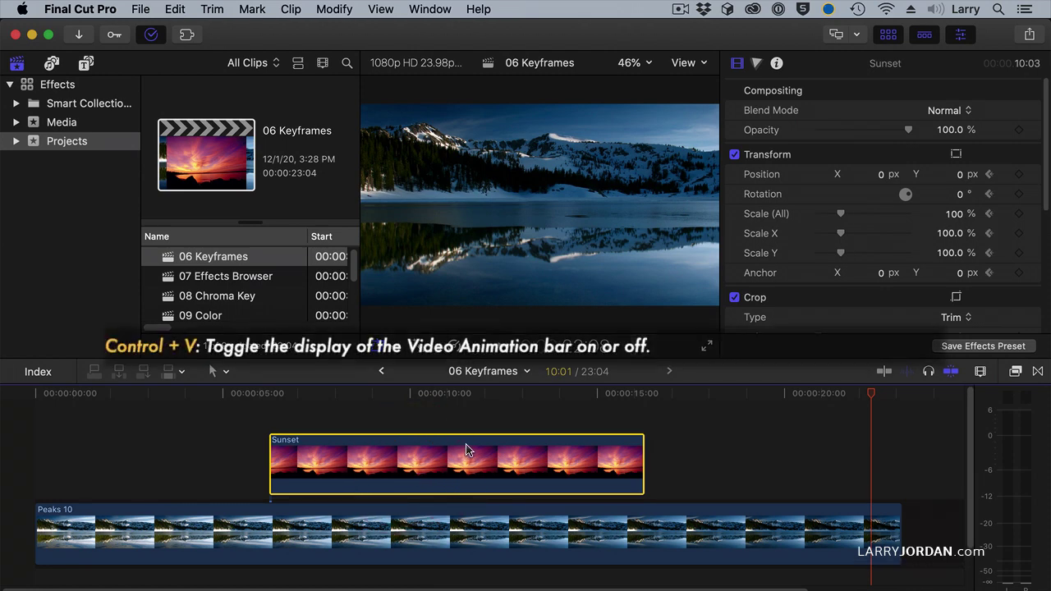
pyautogui.hotkey('ctrl', 'v')
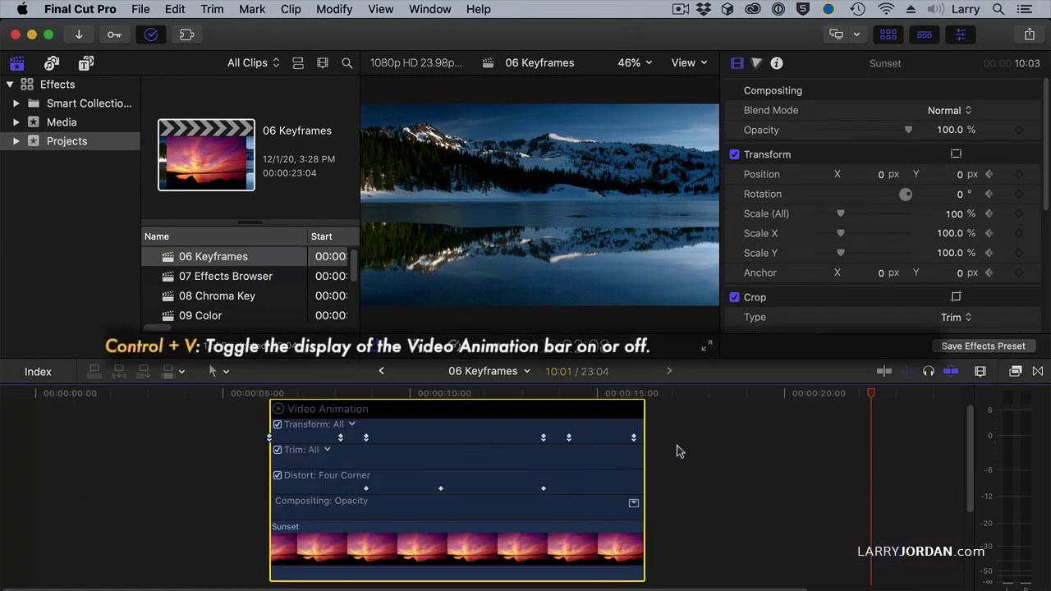
pyautogui.moveTo(692, 362); pyautogui.dragTo(696, 296)
pyautogui.scroll(-3, 686, 420)
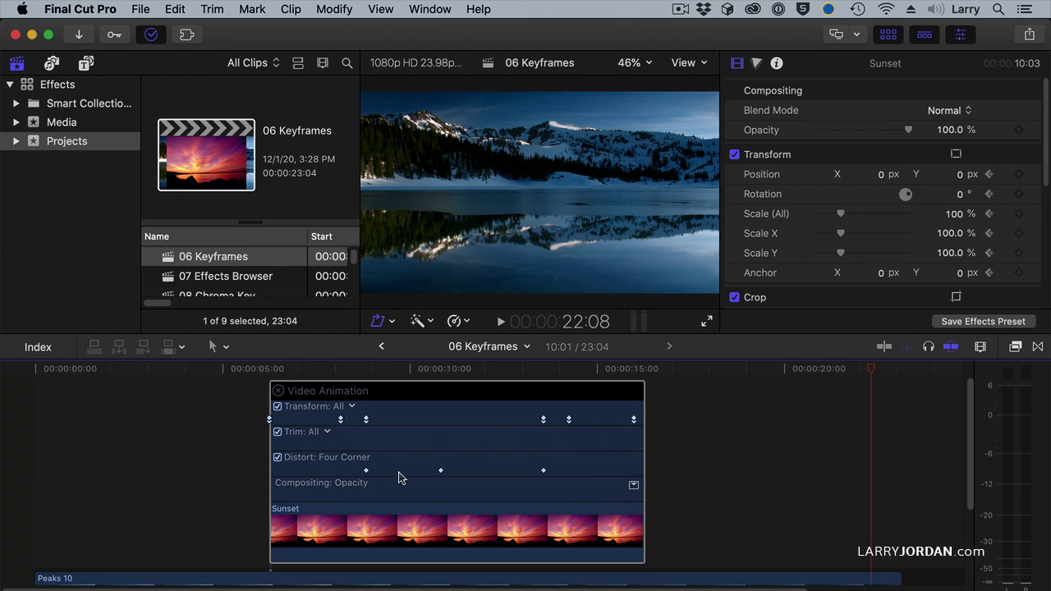
# Move the middle Distort keyframe earlier and play back the retimed animation
pyautogui.click(459, 369)
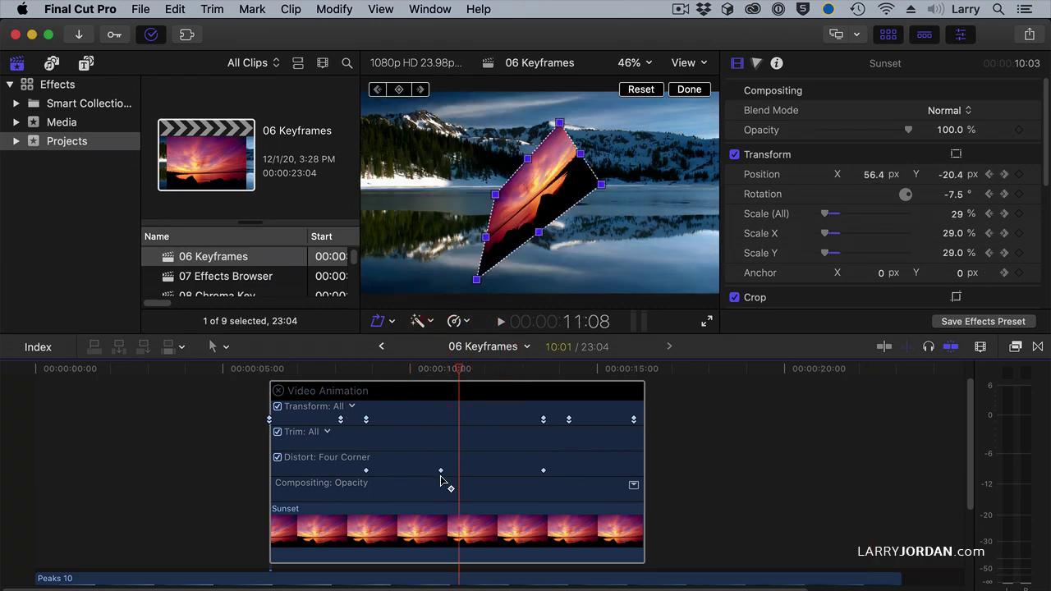
pyautogui.moveTo(442, 473); pyautogui.dragTo(419, 472)
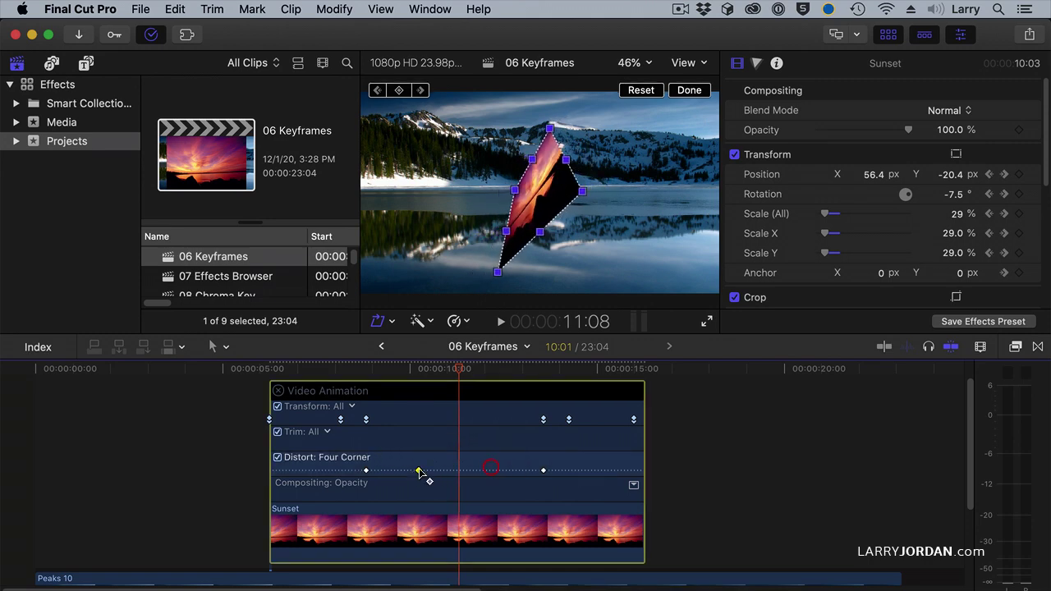
pyautogui.click(353, 371)
pyautogui.press('space')
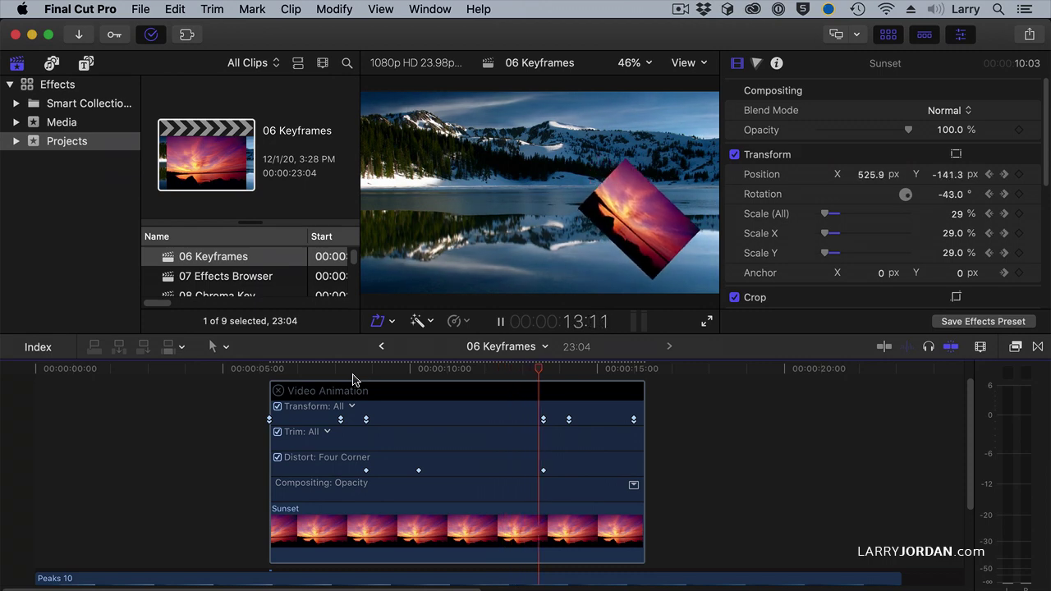
pyautogui.press('space')
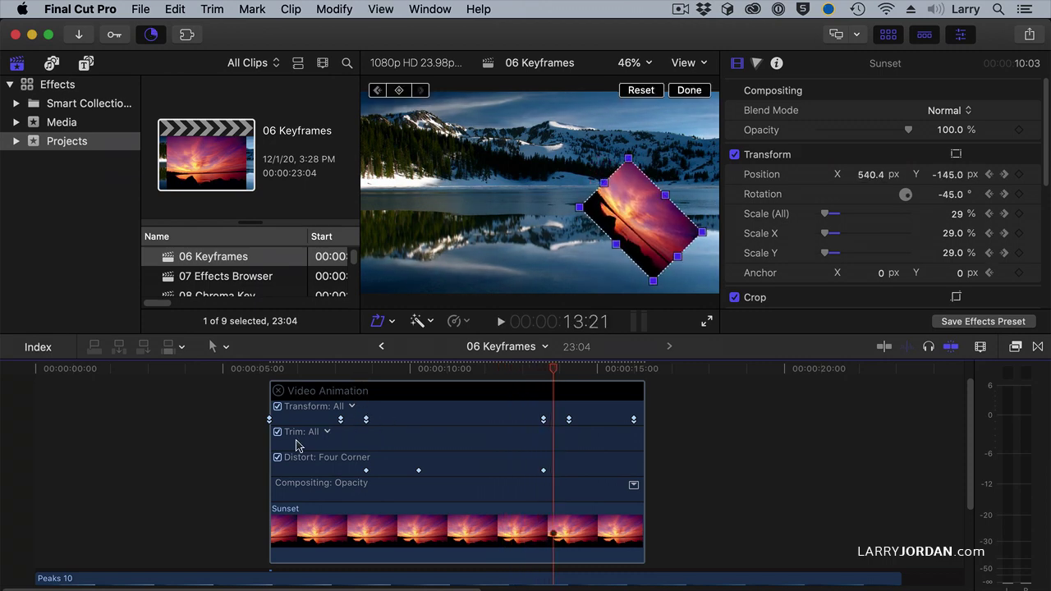
# Turn off Distort: Four Corner and replay the animation without the distortion
pyautogui.click(277, 458)
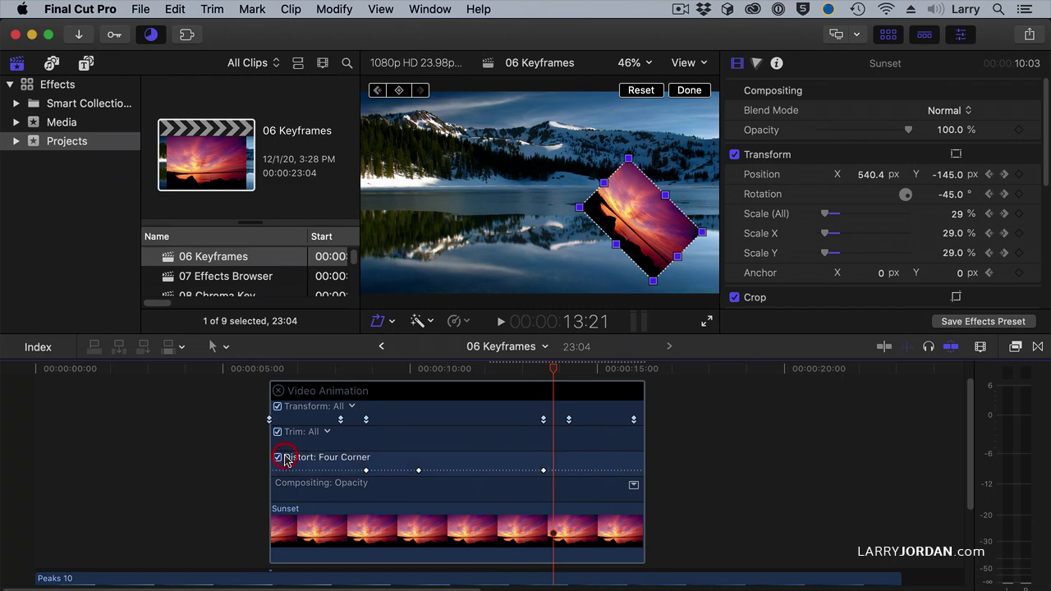
pyautogui.click(312, 371)
pyautogui.press('space')
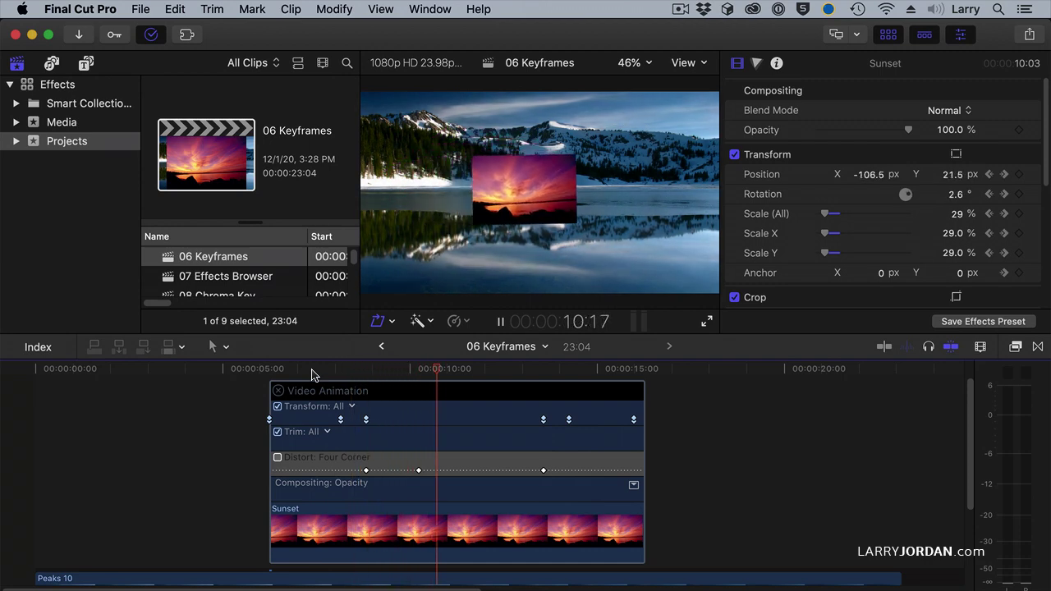
pyautogui.press('space')
# Switch Distort: Four Corner back on and toggle the video and audio animation displays
pyautogui.click(277, 458)
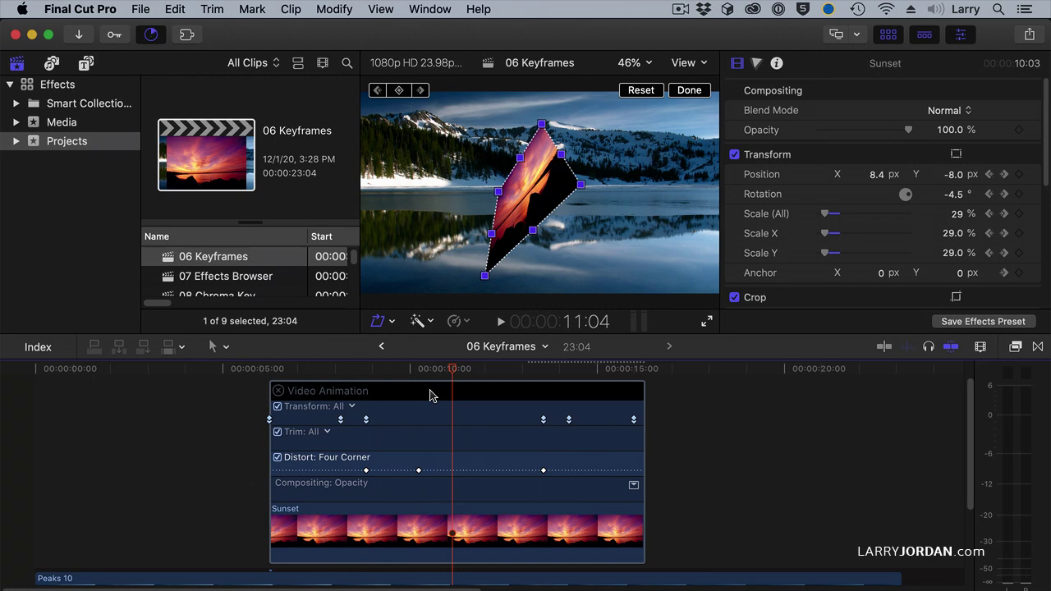
pyautogui.hotkey('ctrl', 'v')
pyautogui.hotkey('ctrl', 'v')
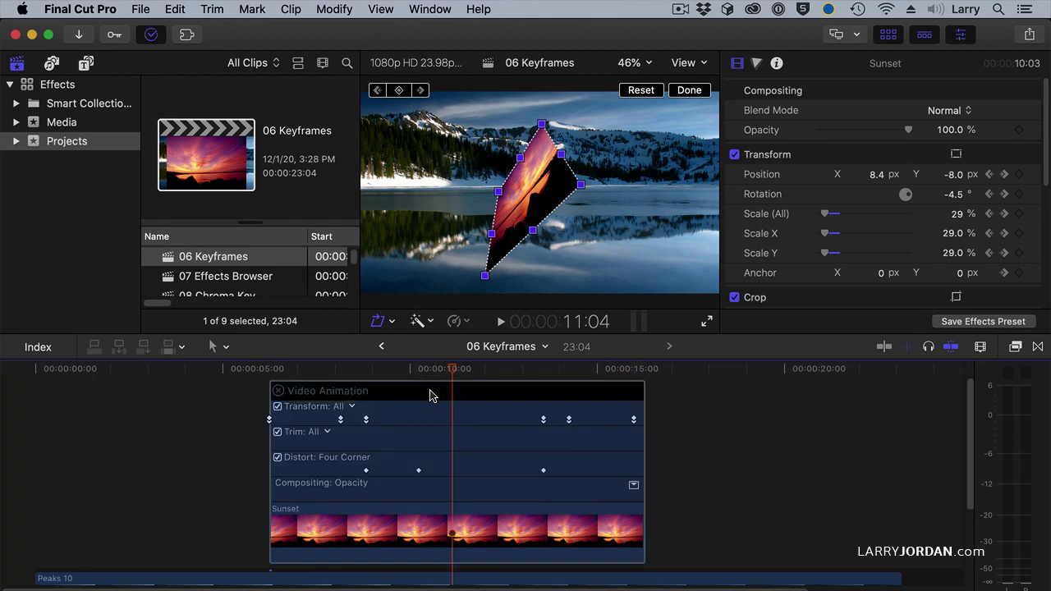
pyautogui.hotkey('ctrl', 'a')
pyautogui.hotkey('ctrl', 'a')
pyautogui.hotkey('ctrl', 'a')
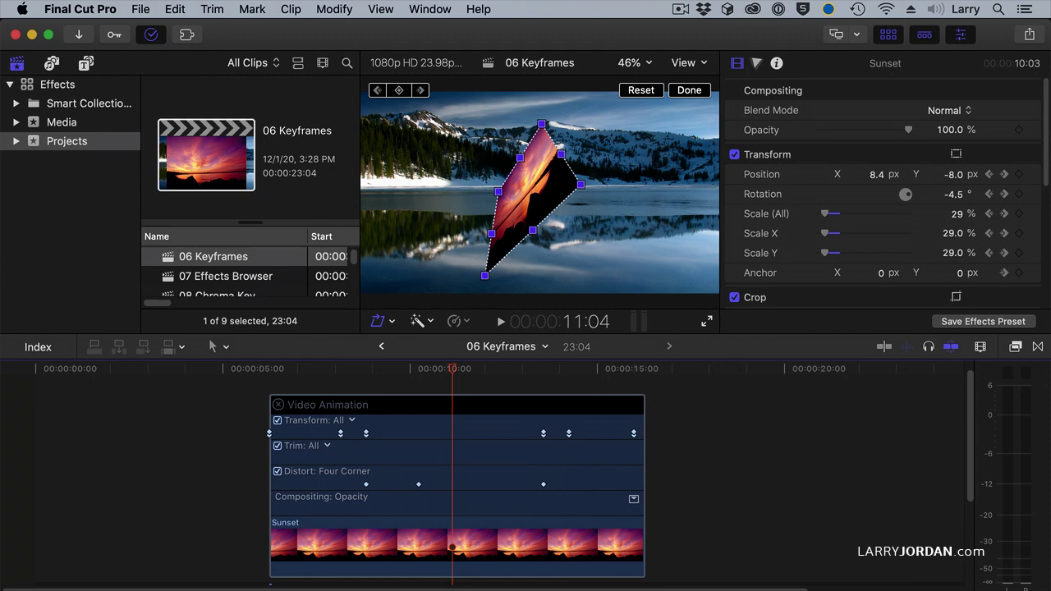
# Close the animation display and apply Edit > Remove Effects to the Sunset clip, returning it to full frame
pyautogui.hotkey('ctrl', 'a')
pyautogui.click(490, 403)
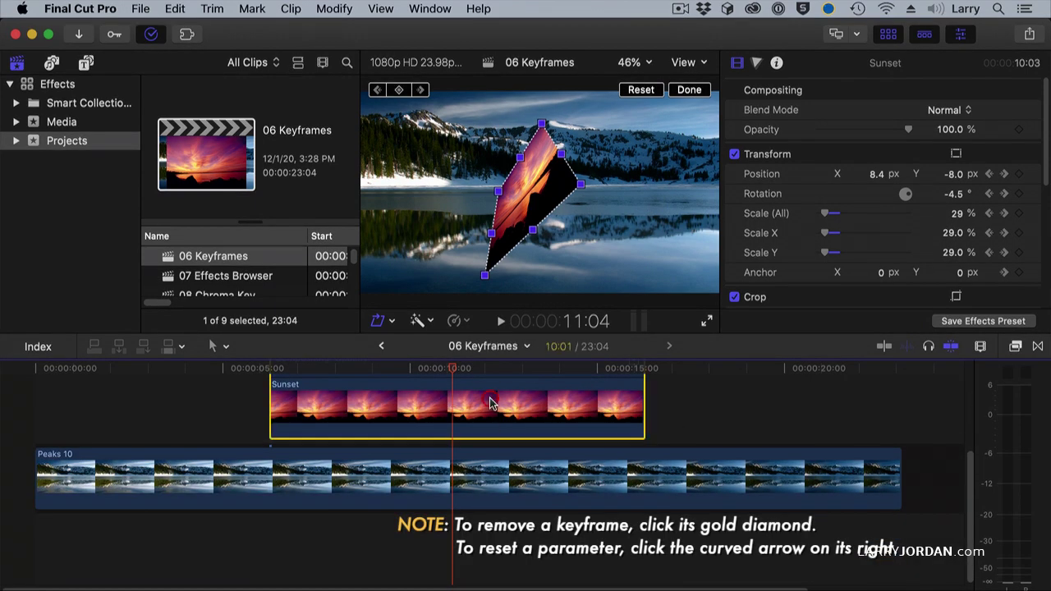
pyautogui.click(176, 9)
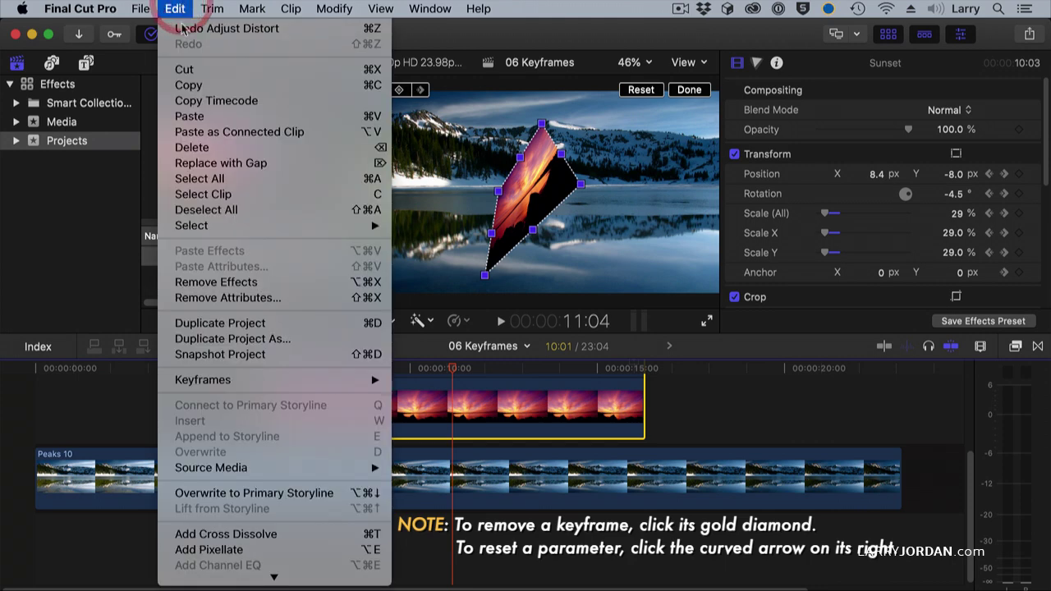
pyautogui.click(222, 281)
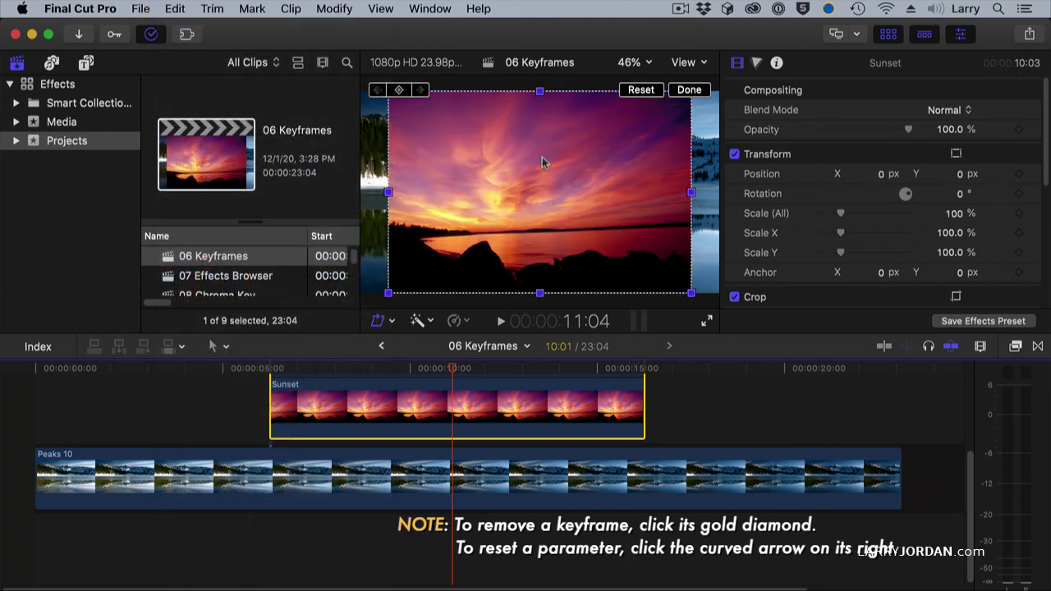
pyautogui.click(698, 92)
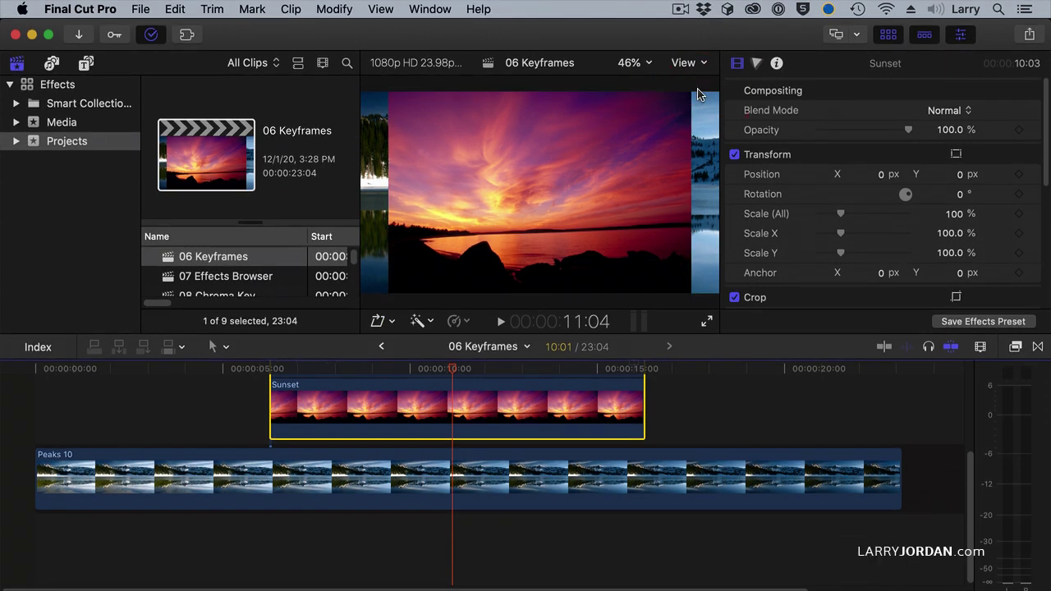